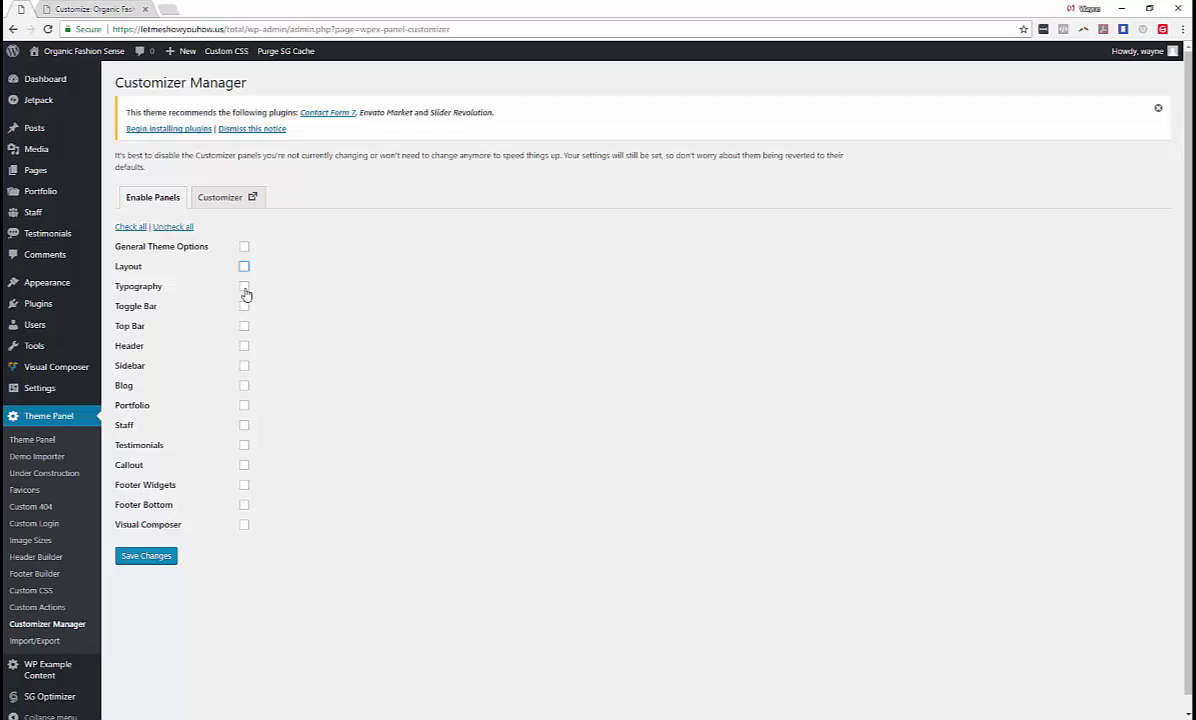
# Enable the Typography panel in the Customizer Manager, save the changes and reload the open customizer page
pyautogui.click(244, 288)
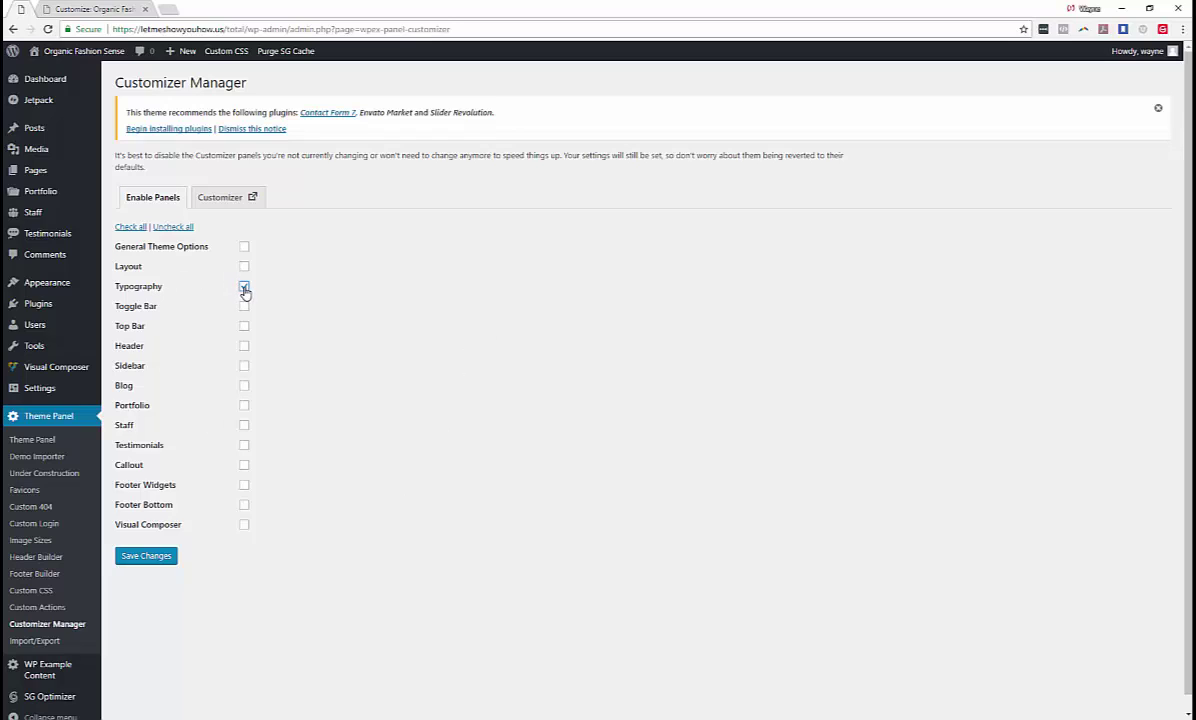
pyautogui.click(170, 557)
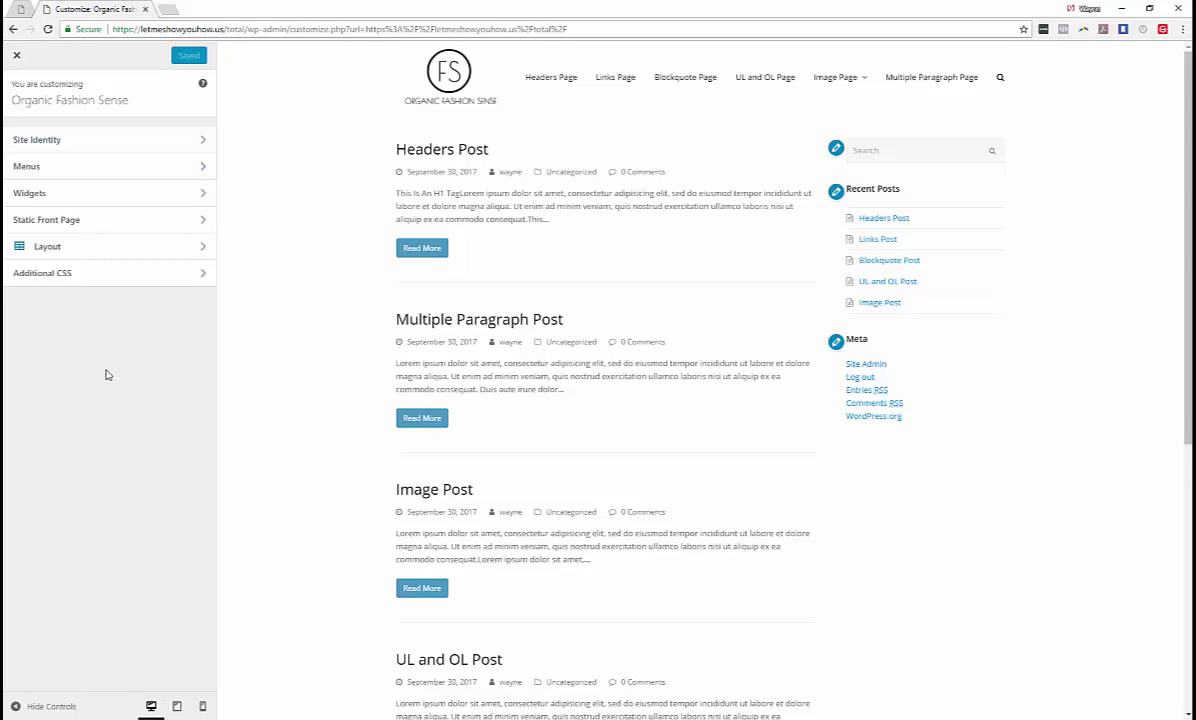
pyautogui.rightClick(108, 373)
pyautogui.click(145, 407)
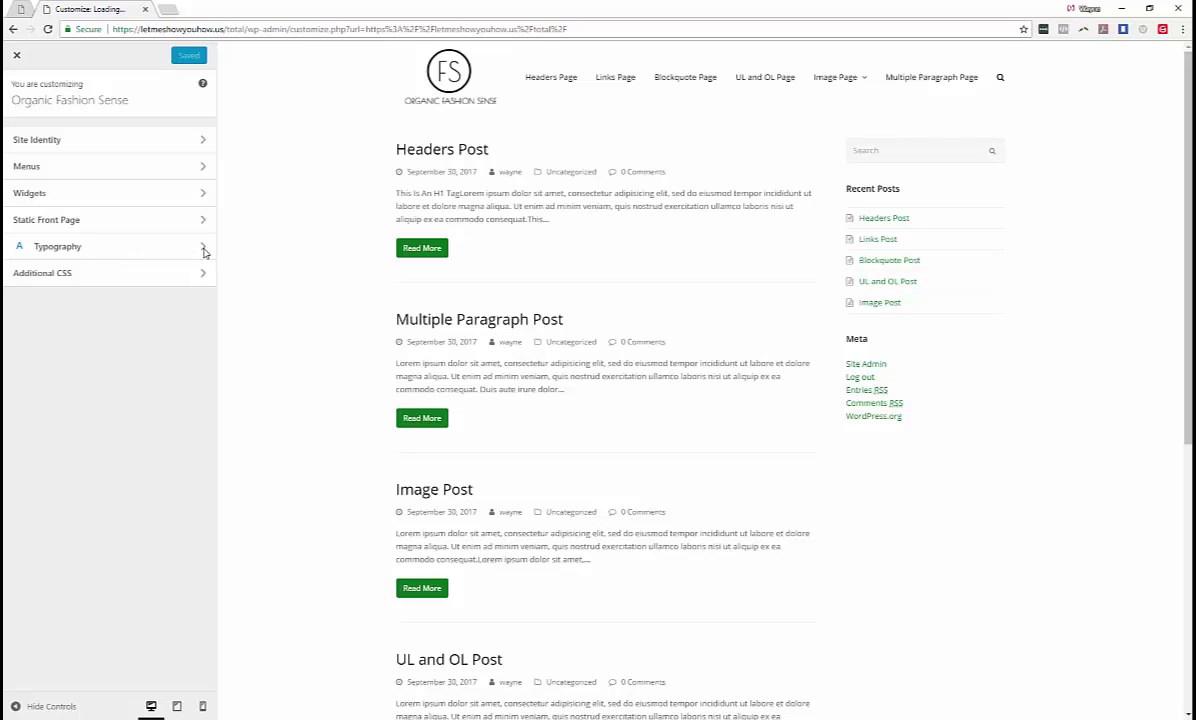
# Enable site-wide font smoothing in the general typography settings
pyautogui.click(203, 250)
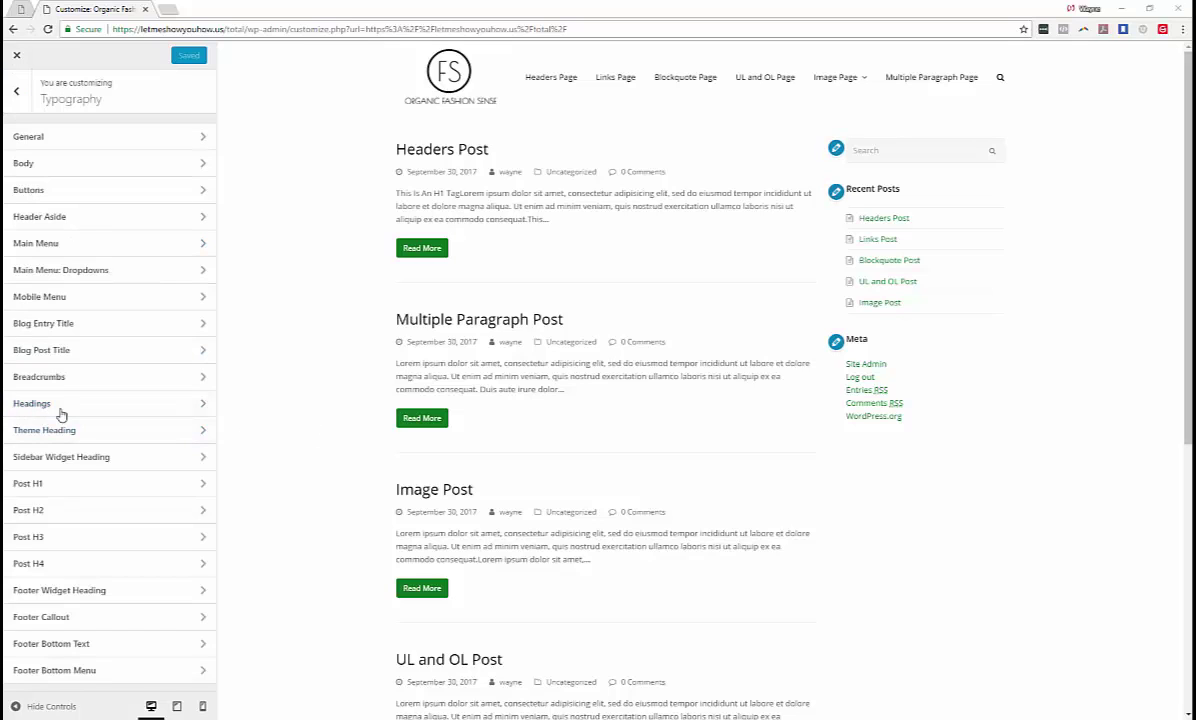
pyautogui.click(196, 141)
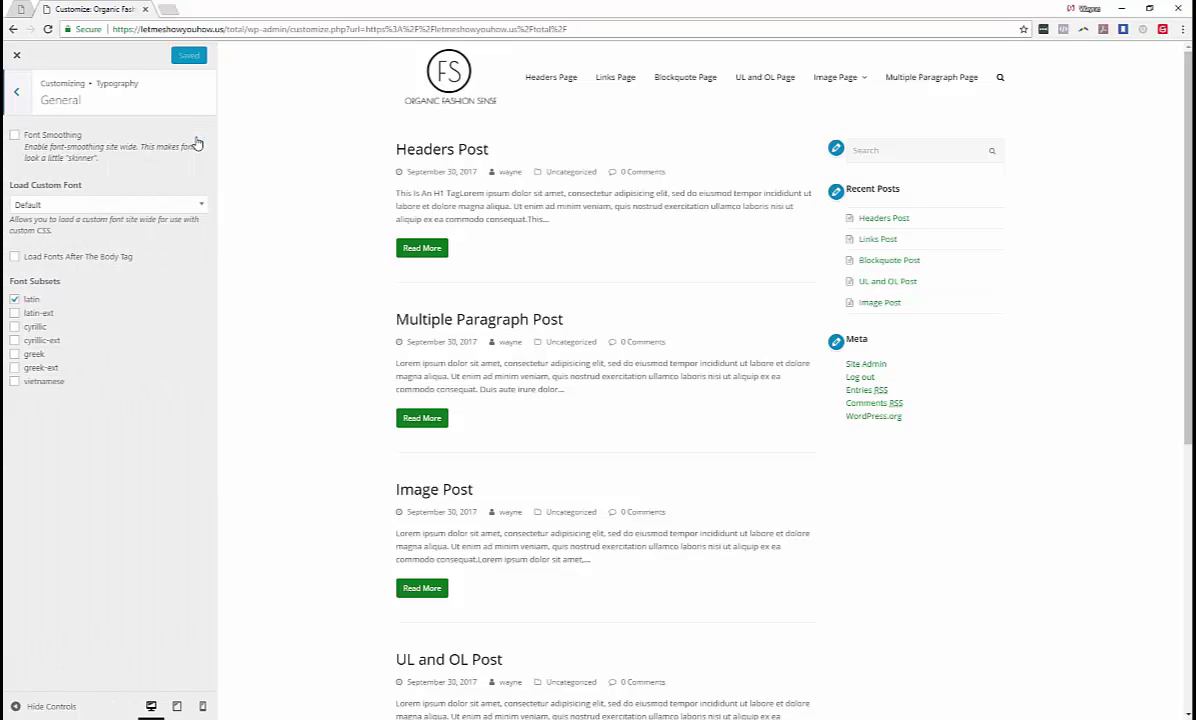
pyautogui.click(27, 139)
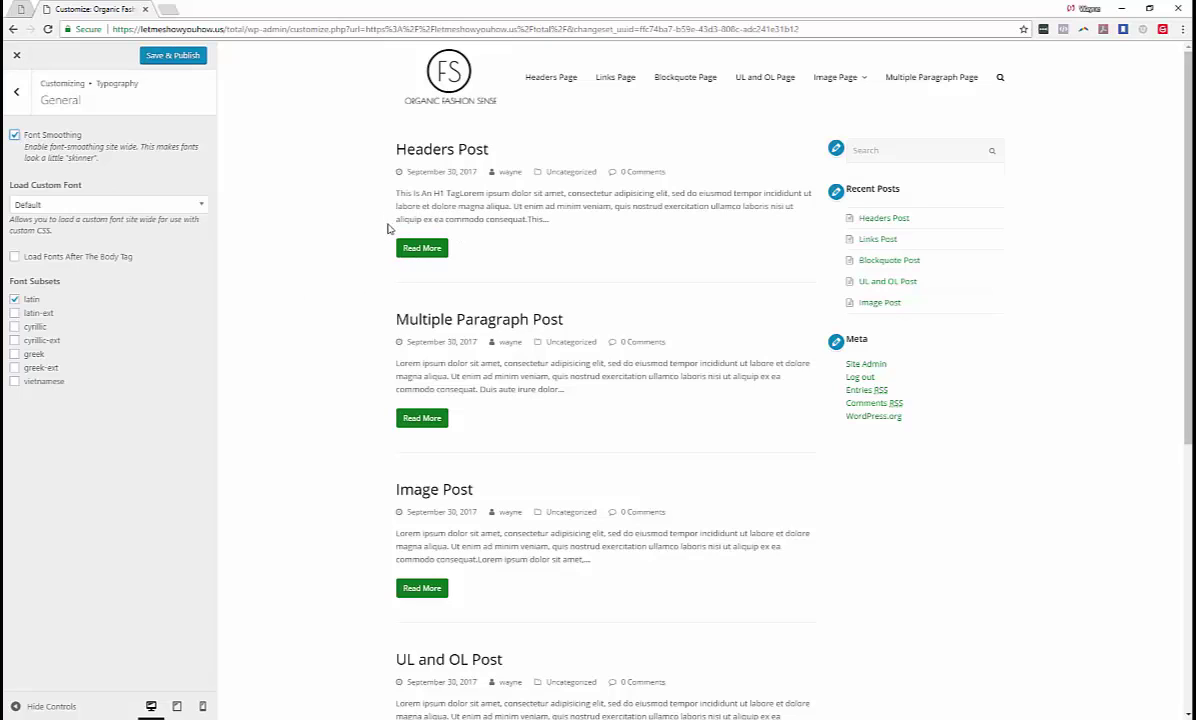
pyautogui.click(16, 91)
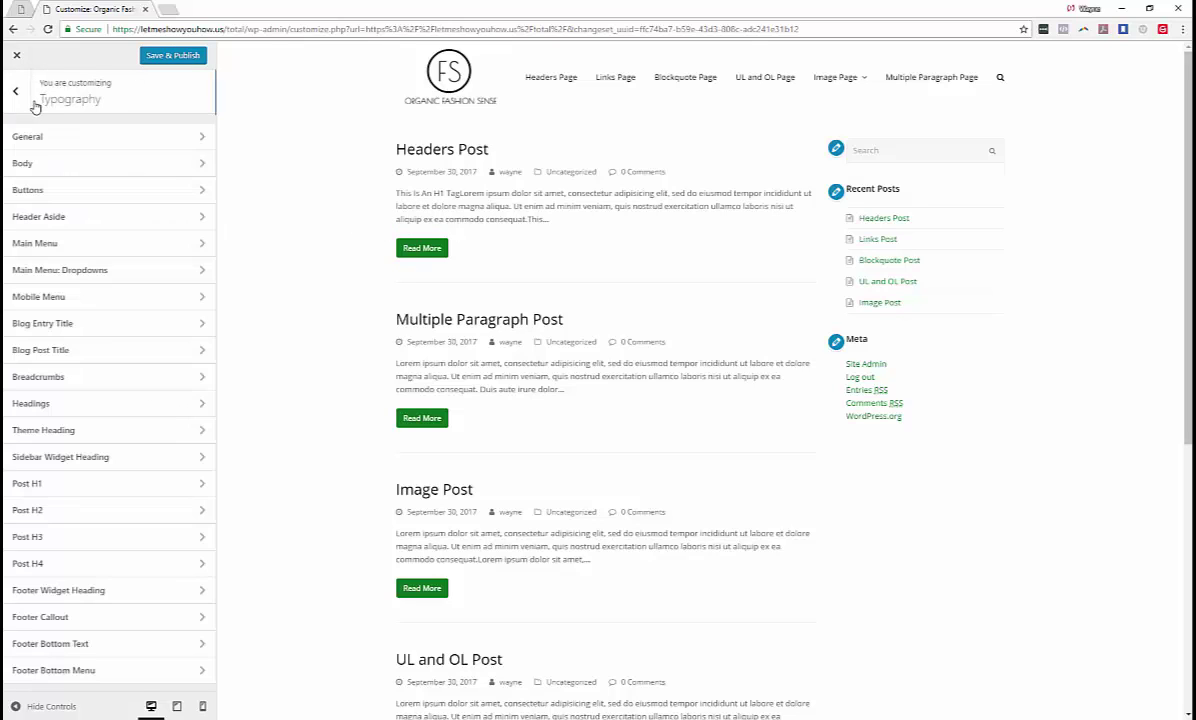
# Try Quintessential and Reenie Beanie as the body font family, checking the text in the site preview
pyautogui.click(113, 168)
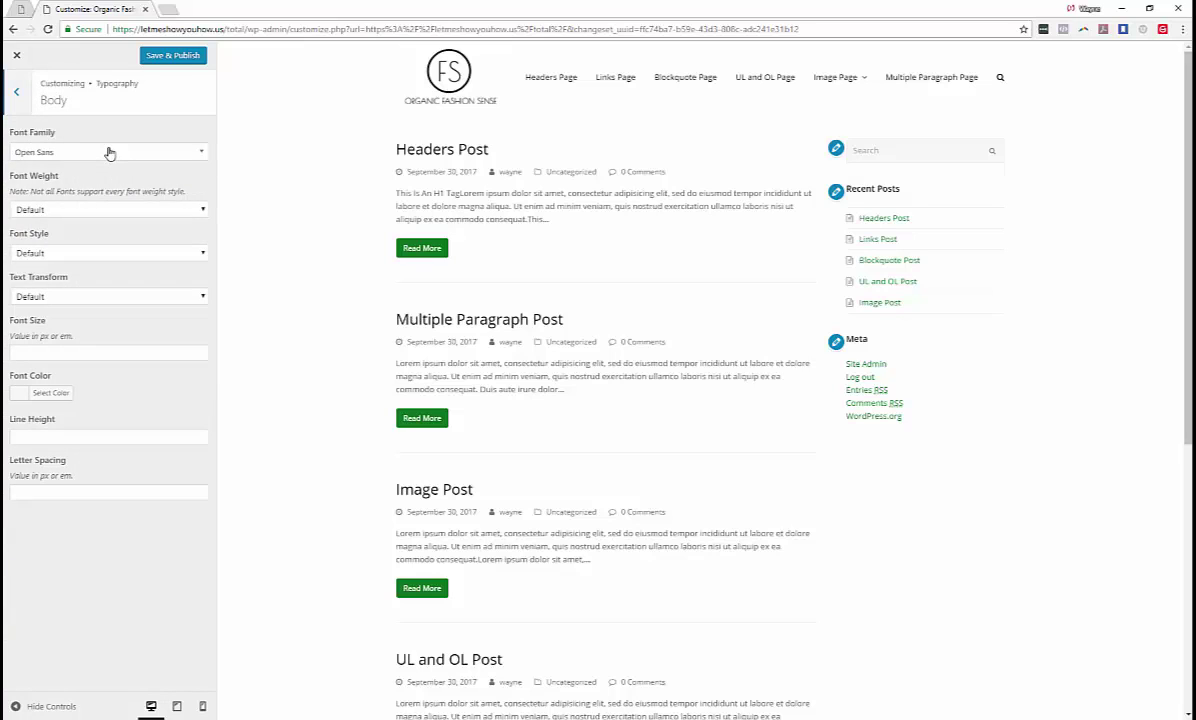
pyautogui.click(110, 153)
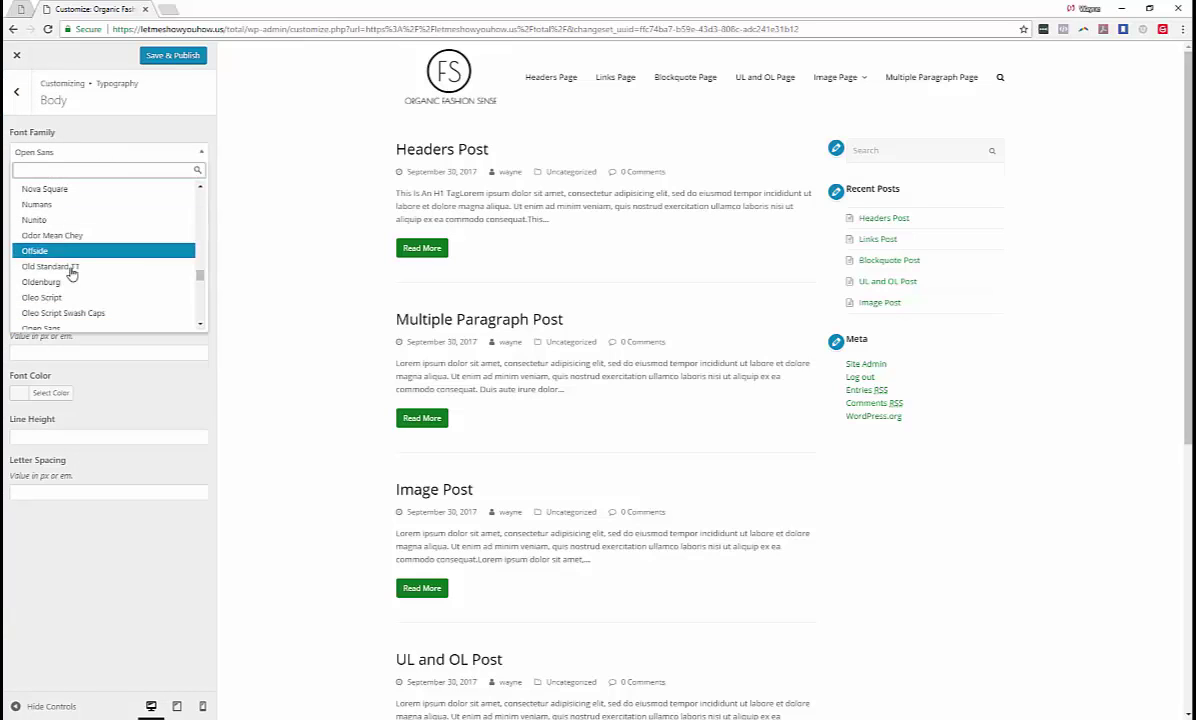
pyautogui.scroll(-5, 80, 262)
pyautogui.scroll(-10, 80, 262)
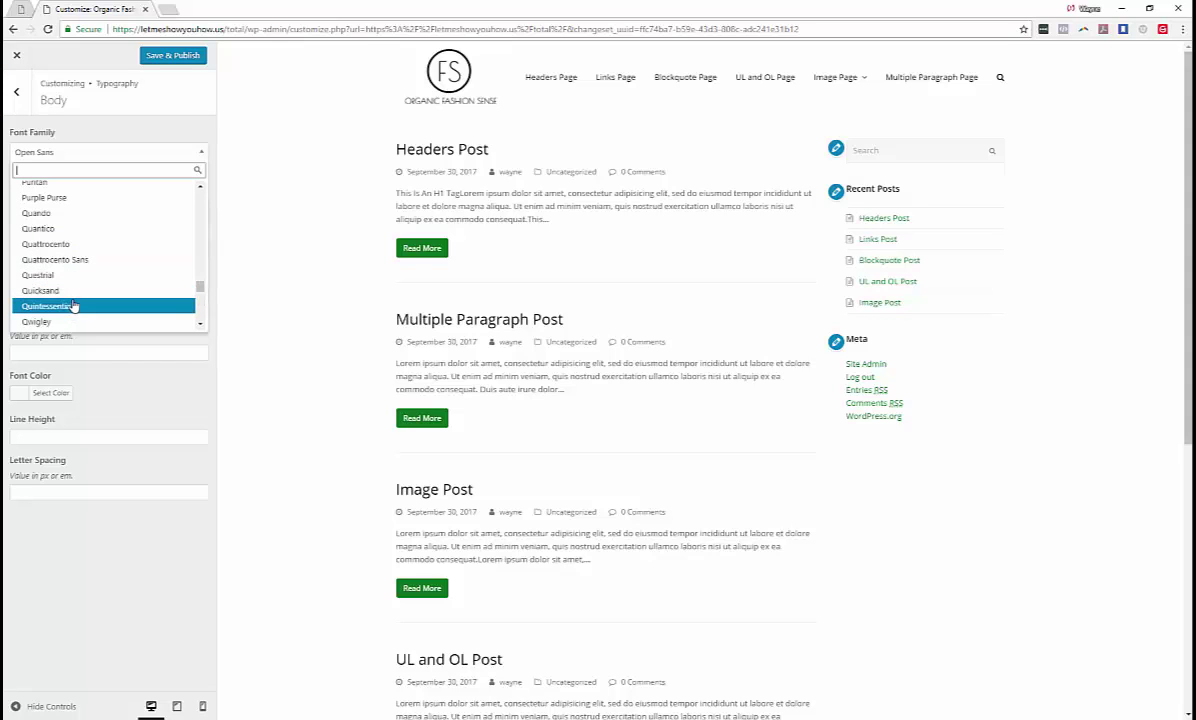
pyautogui.click(84, 308)
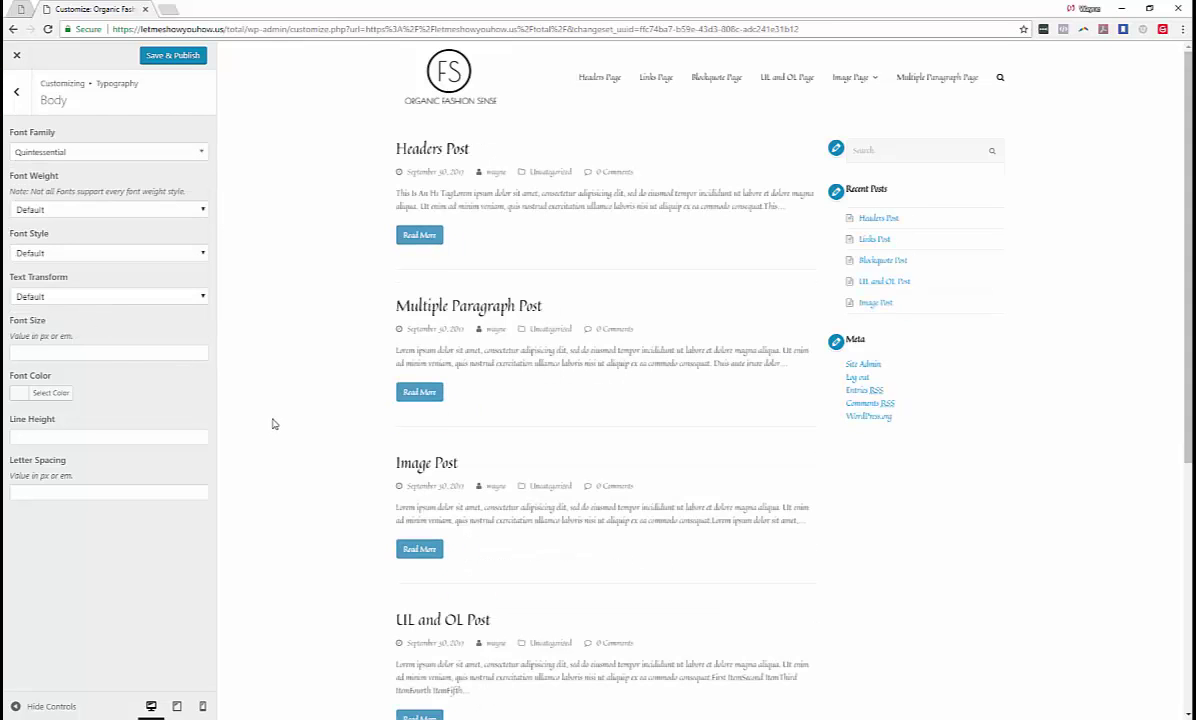
pyautogui.moveTo(402, 352); pyautogui.dragTo(552, 309)
pyautogui.moveTo(470, 148); pyautogui.dragTo(390, 146)
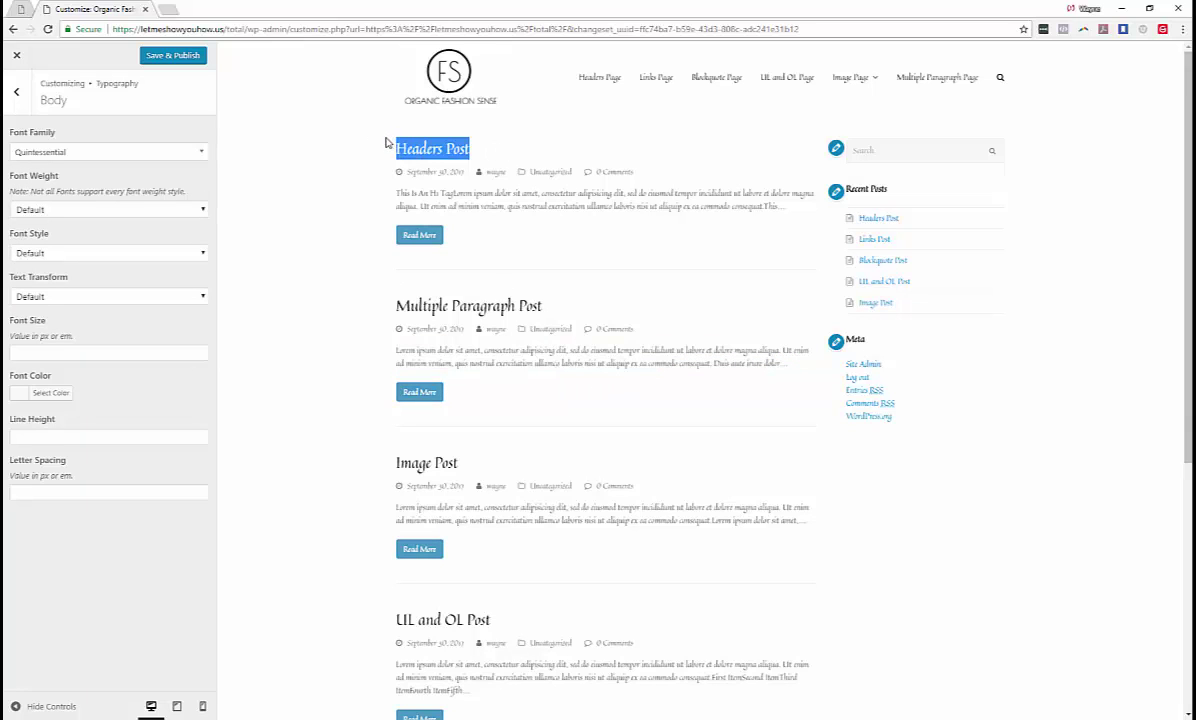
pyautogui.click(137, 153)
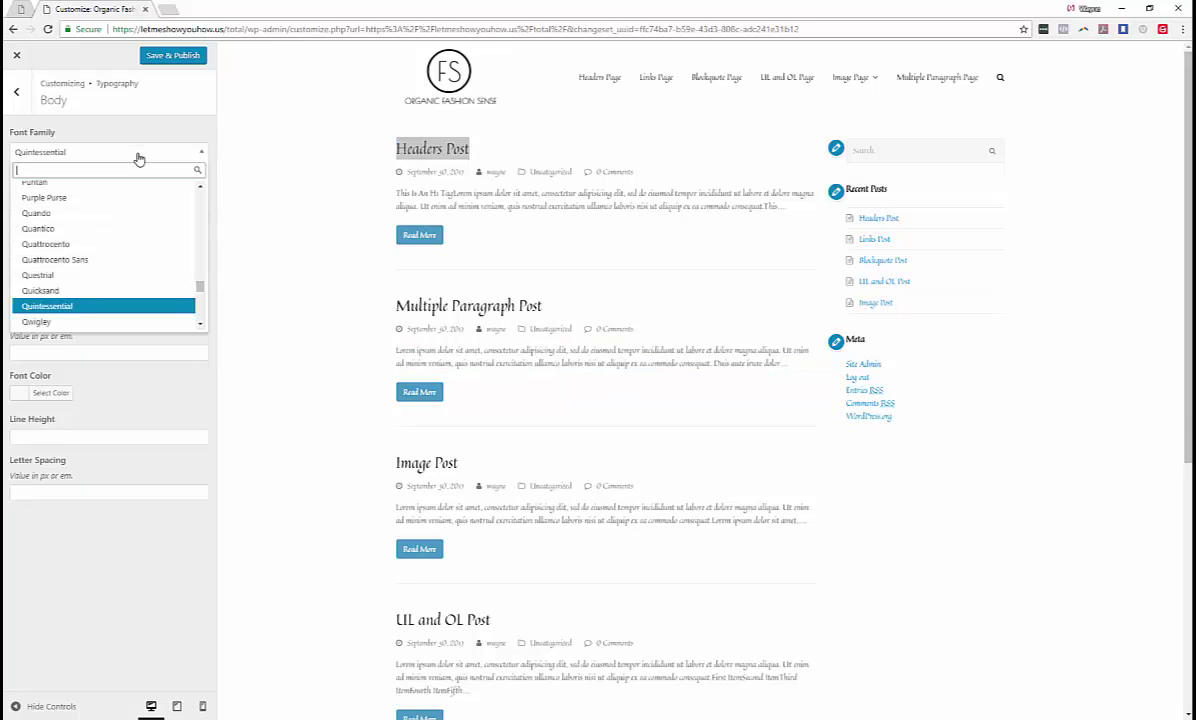
pyautogui.scroll(-3, 88, 258)
pyautogui.click(62, 302)
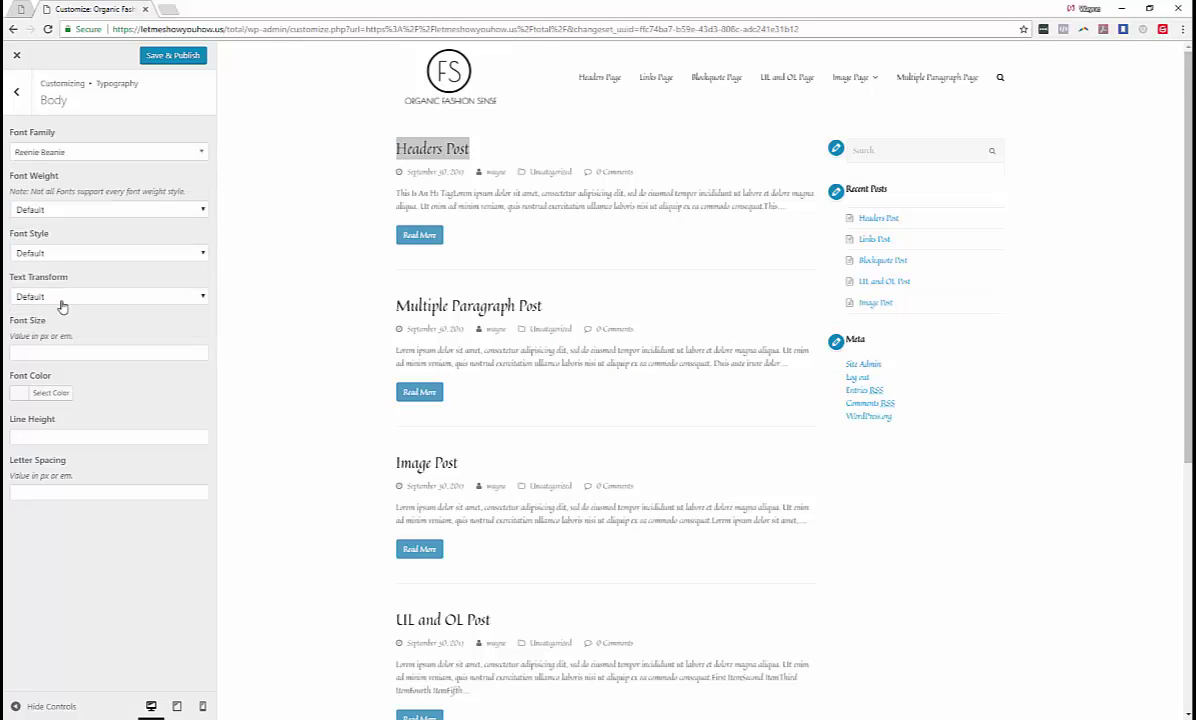
# Set the body font family to Raleway and the body font size to 17px
pyautogui.click(157, 153)
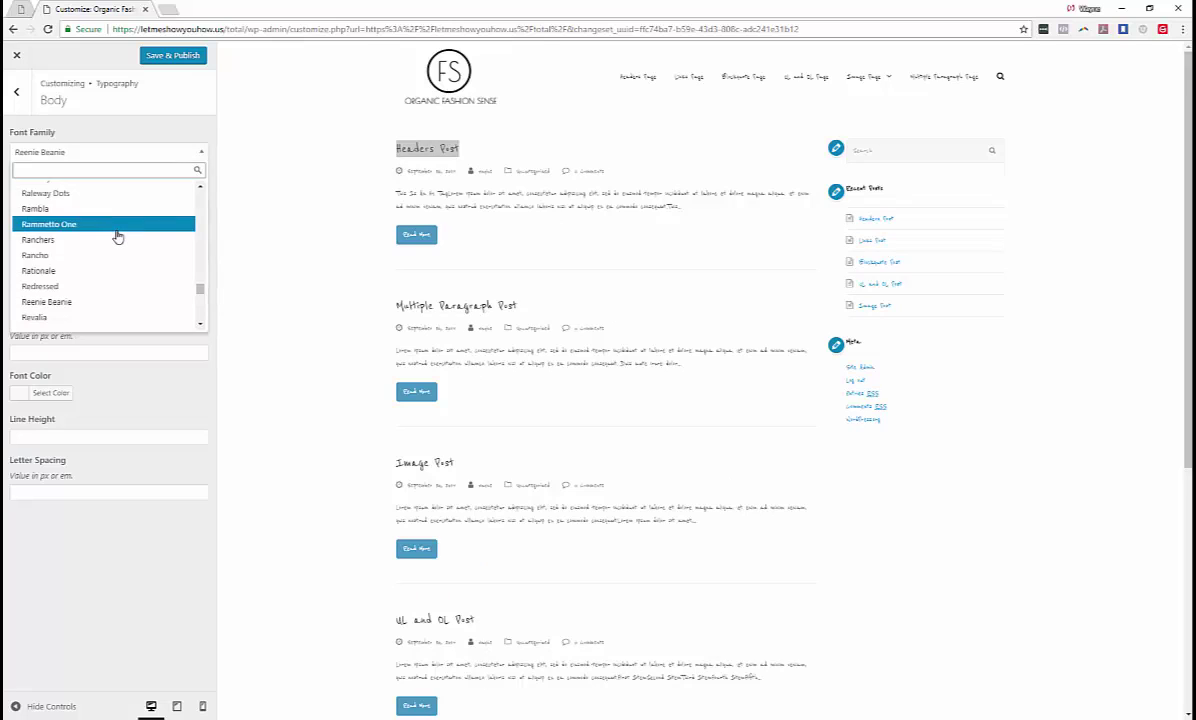
pyautogui.click(200, 187)
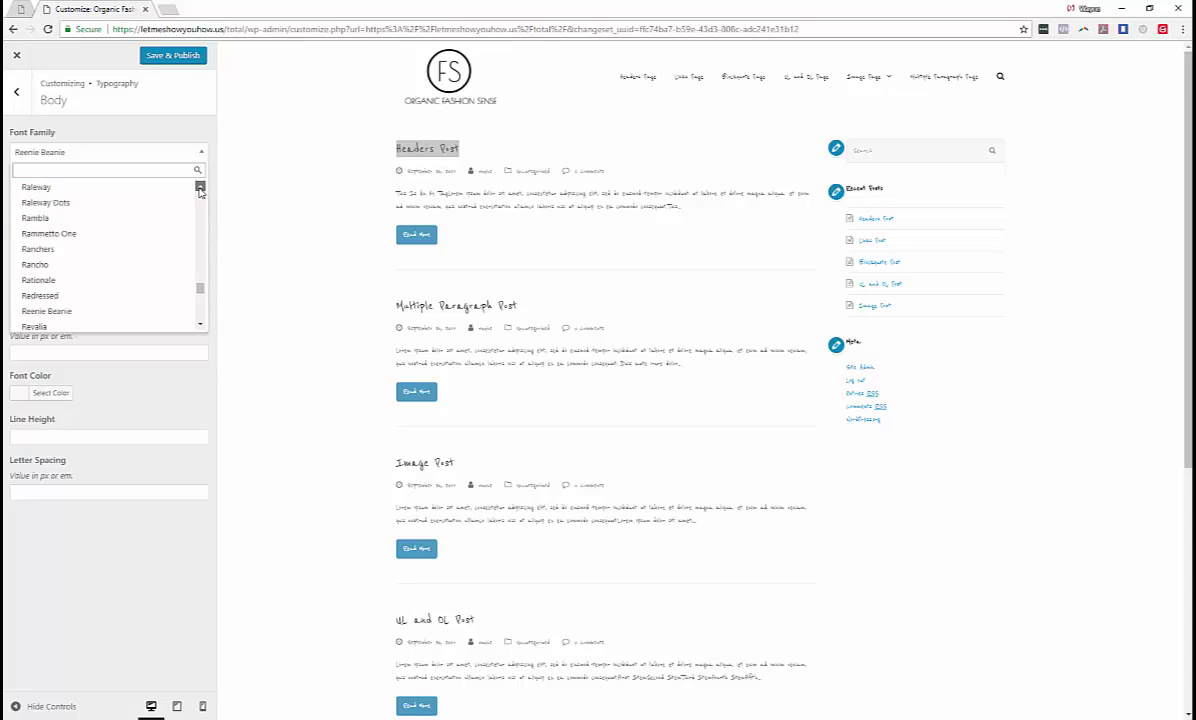
pyautogui.click(76, 233)
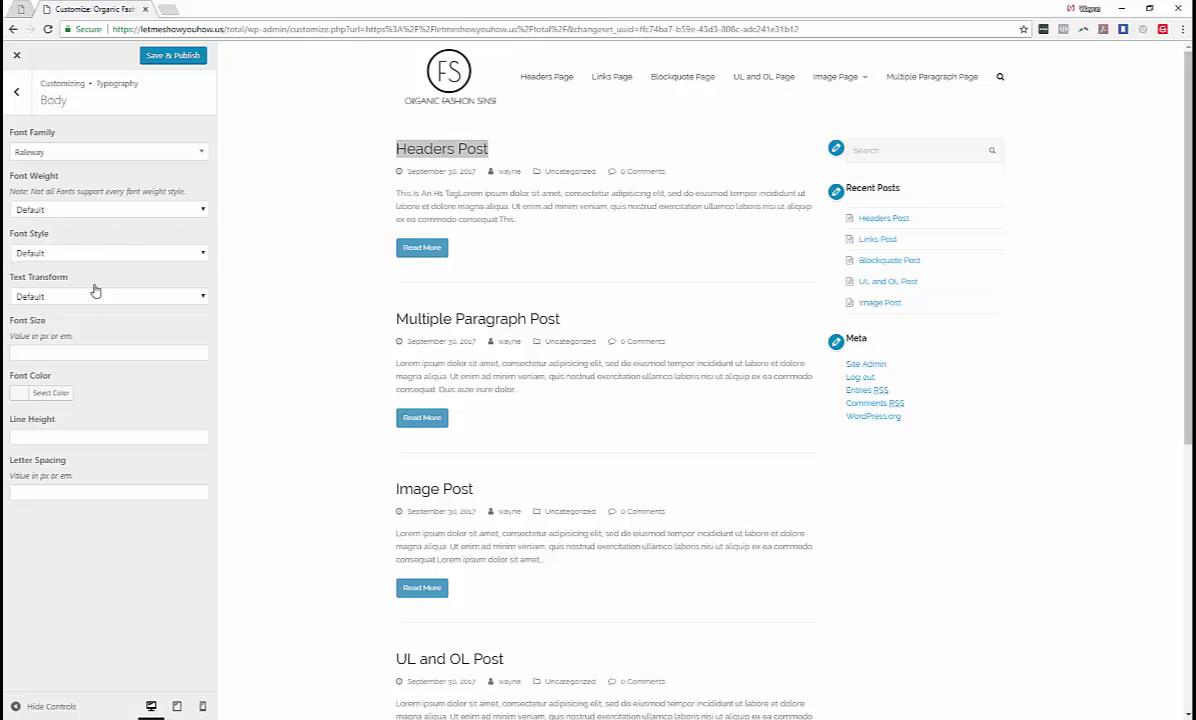
pyautogui.click(94, 353)
pyautogui.write('17px')
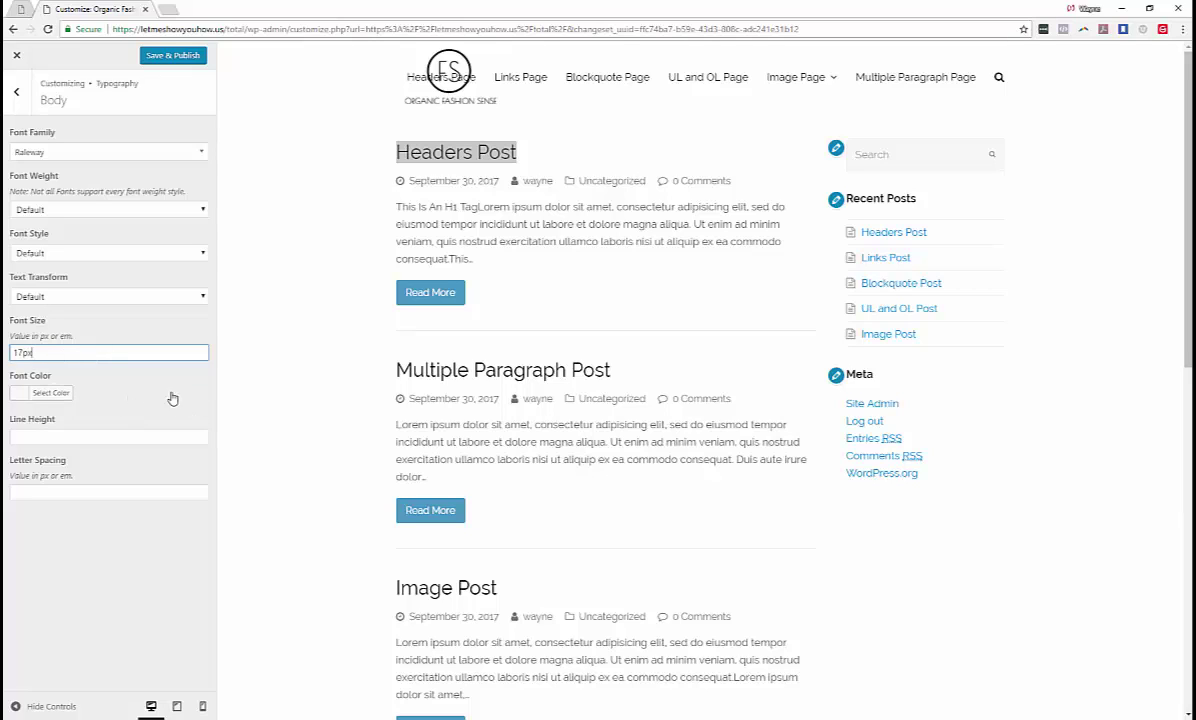
pyautogui.moveTo(489, 224); pyautogui.dragTo(572, 227)
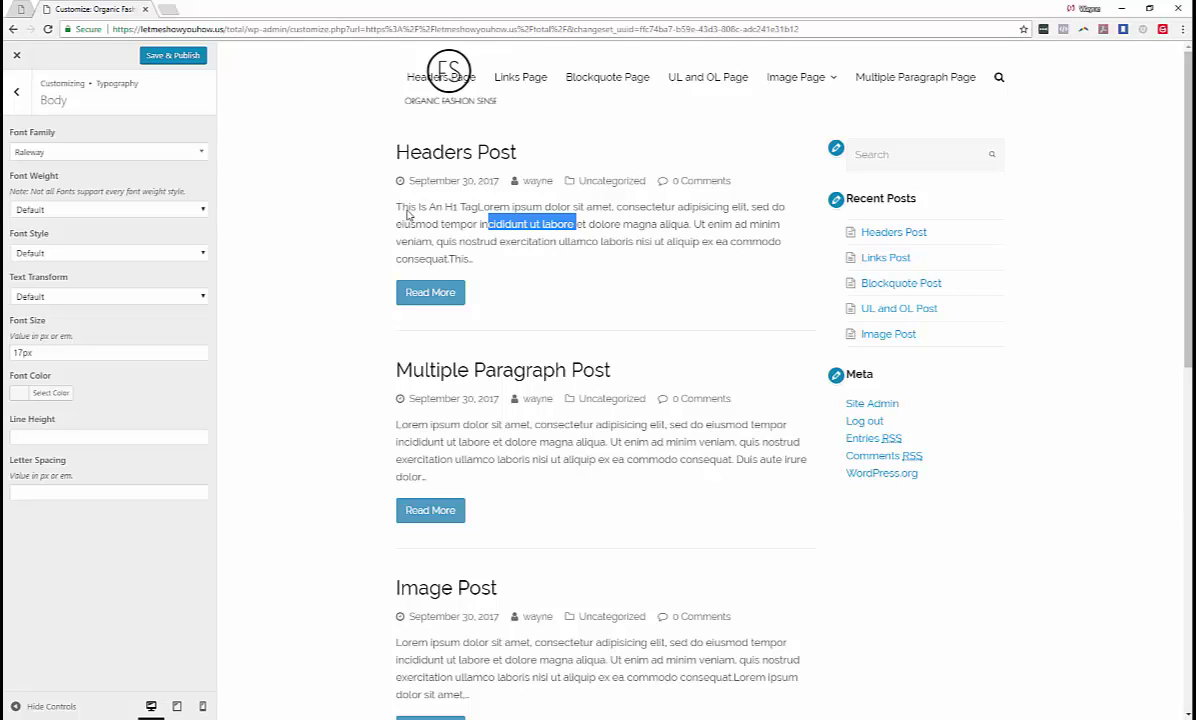
pyautogui.moveTo(405, 222)
pyautogui.mouseDown()
pyautogui.moveTo(400, 213)
pyautogui.moveTo(421, 208)
pyautogui.mouseUp()
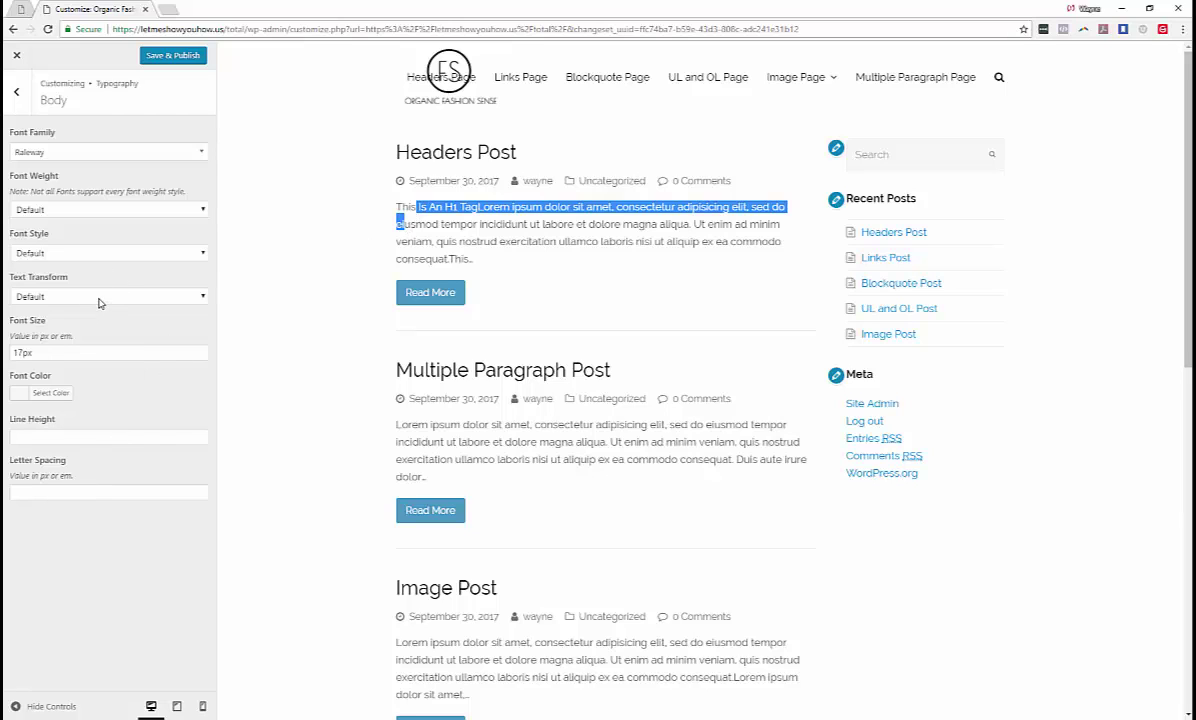
# Review the typography options for buttons and return to the list of typography sections
pyautogui.click(16, 92)
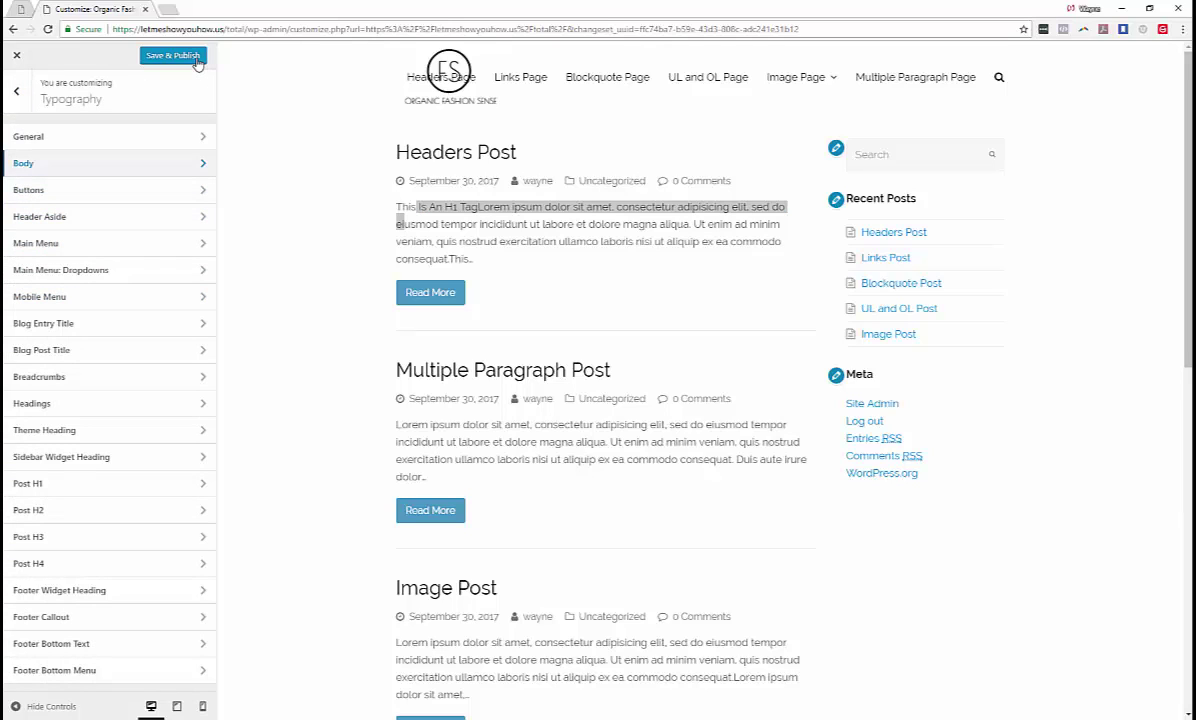
pyautogui.click(120, 189)
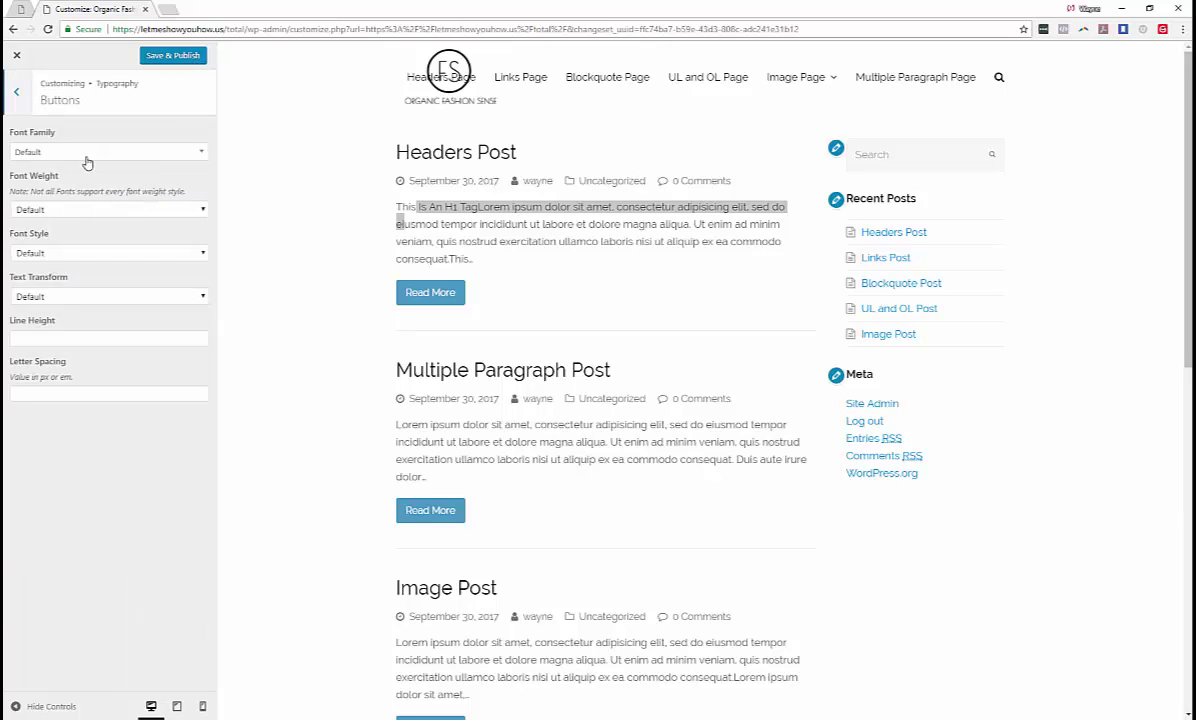
pyautogui.click(116, 160)
pyautogui.click(116, 158)
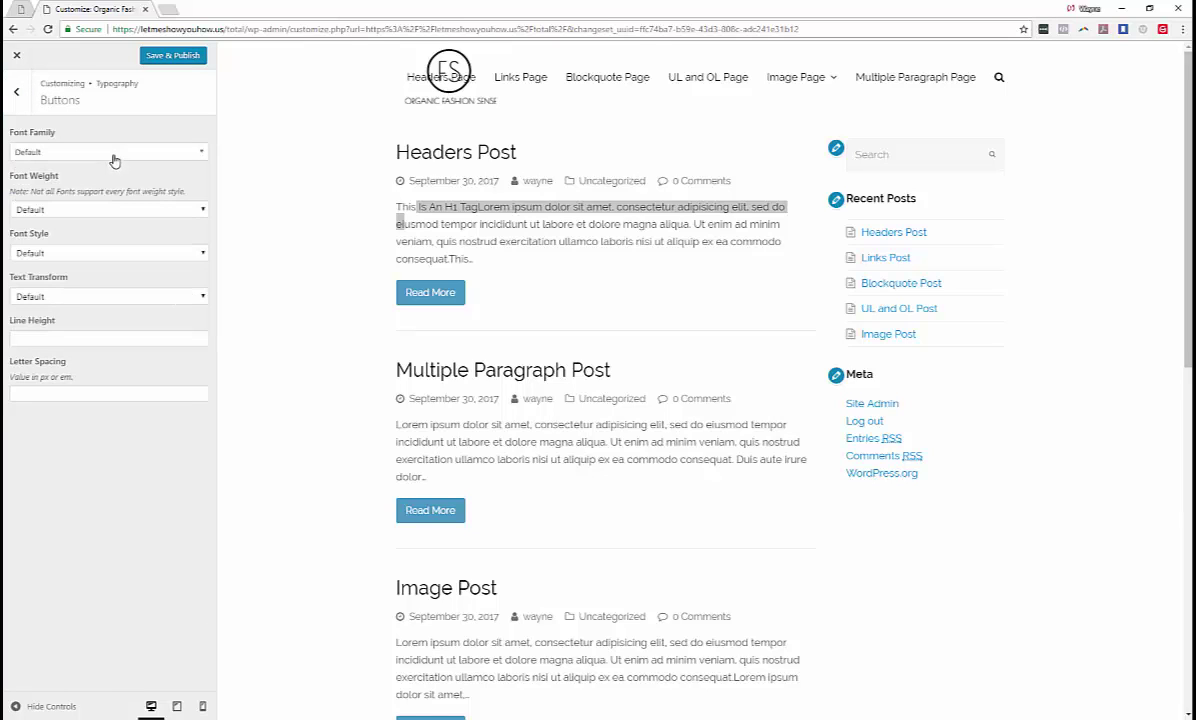
pyautogui.click(16, 92)
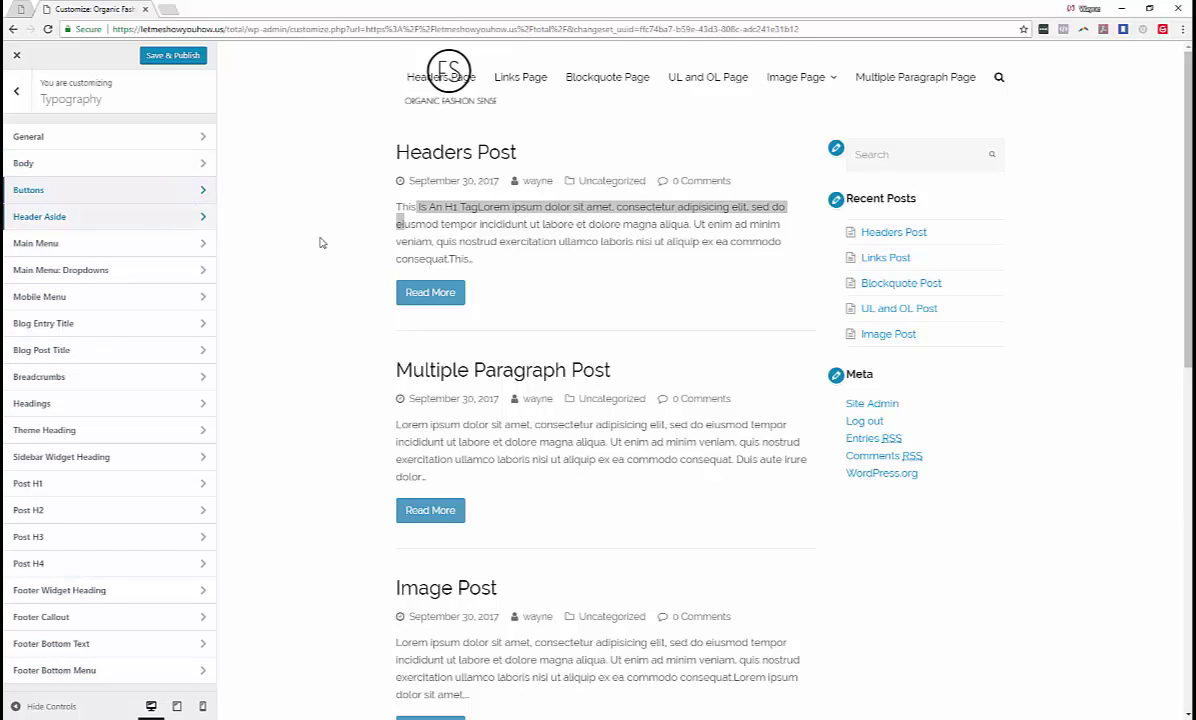
pyautogui.click(407, 222)
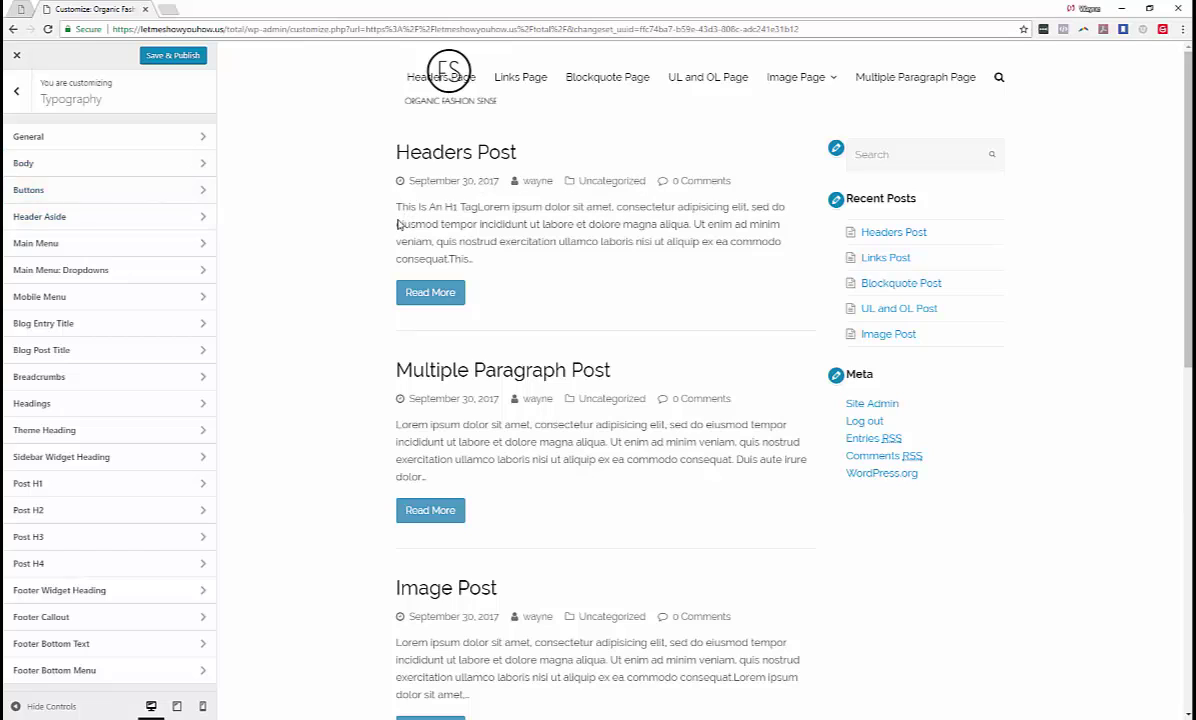
# Try the Asset font family on the main menu and reset it to Default
pyautogui.click(202, 246)
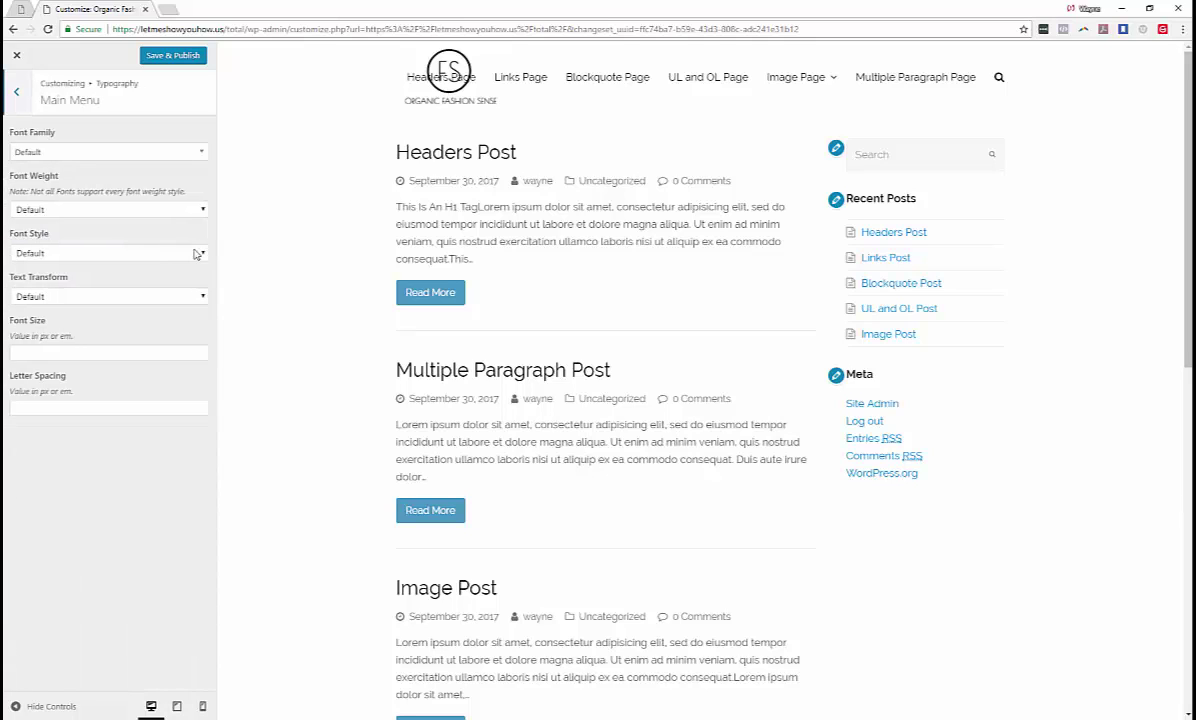
pyautogui.click(99, 157)
pyautogui.scroll(-10, 88, 292)
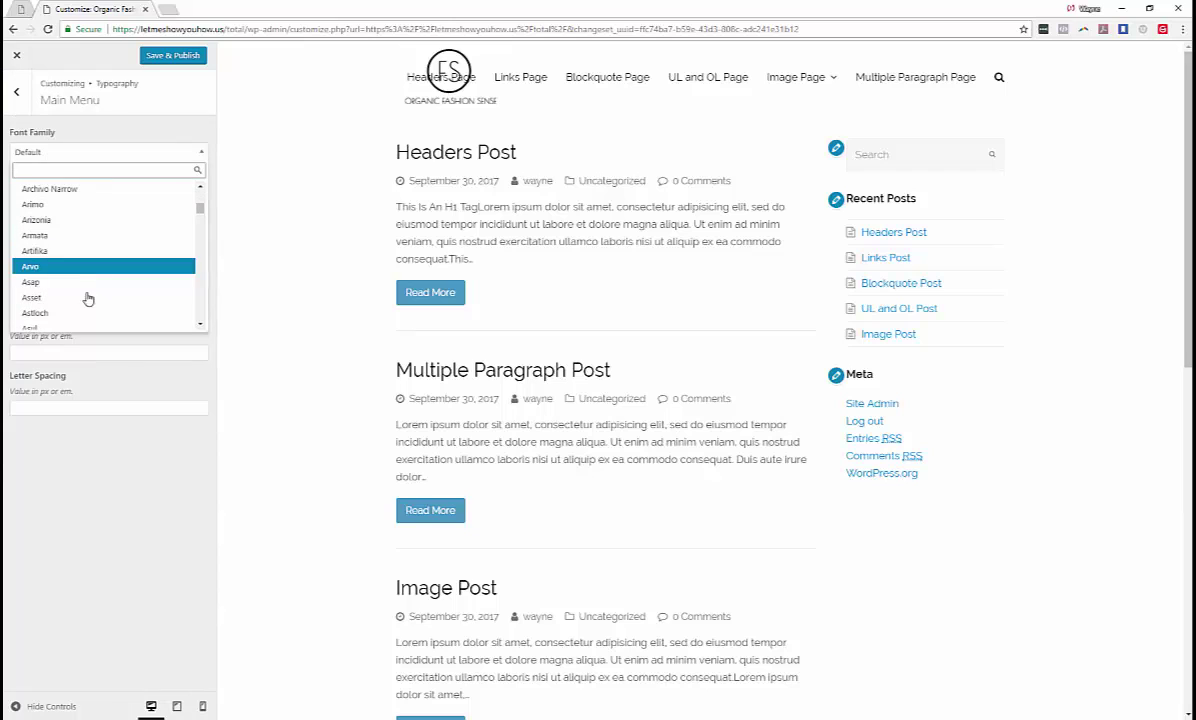
pyautogui.click(74, 298)
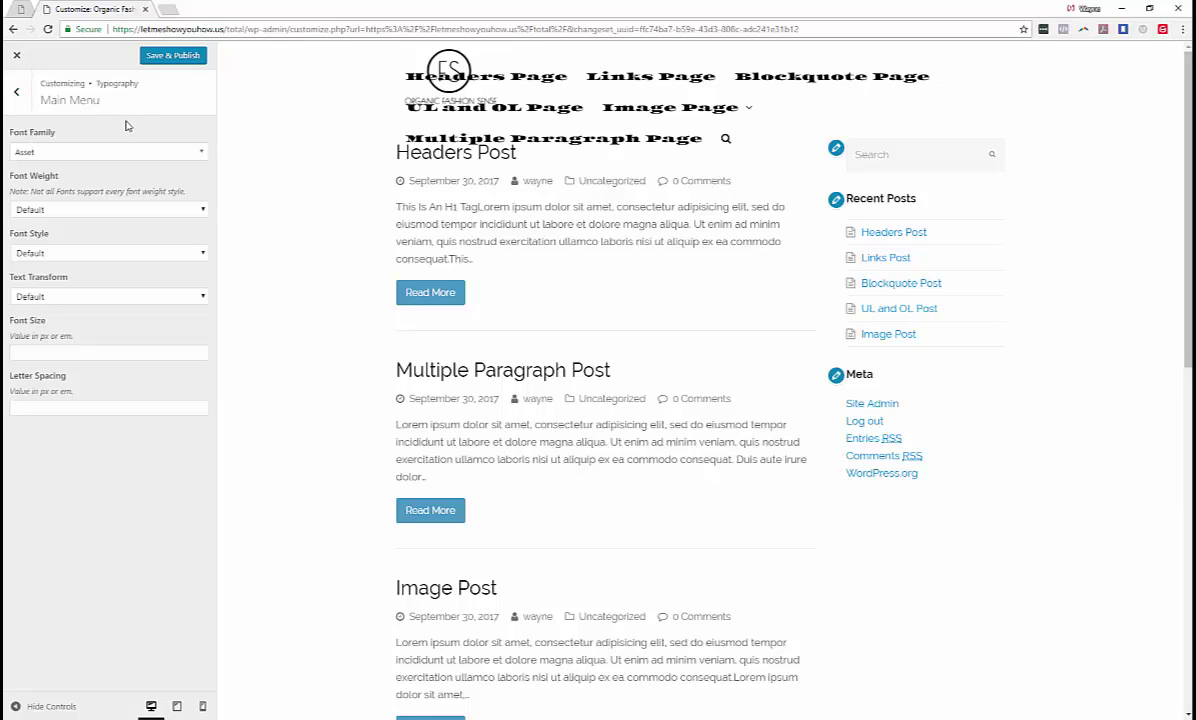
pyautogui.click(78, 155)
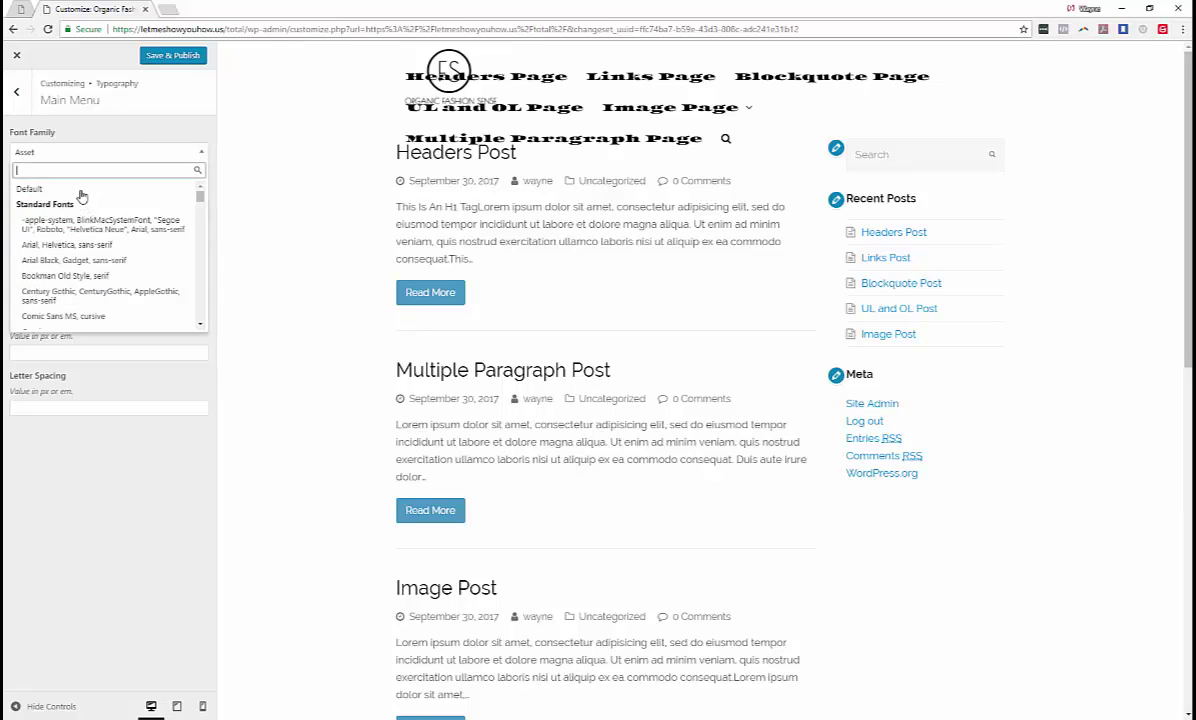
pyautogui.click(85, 190)
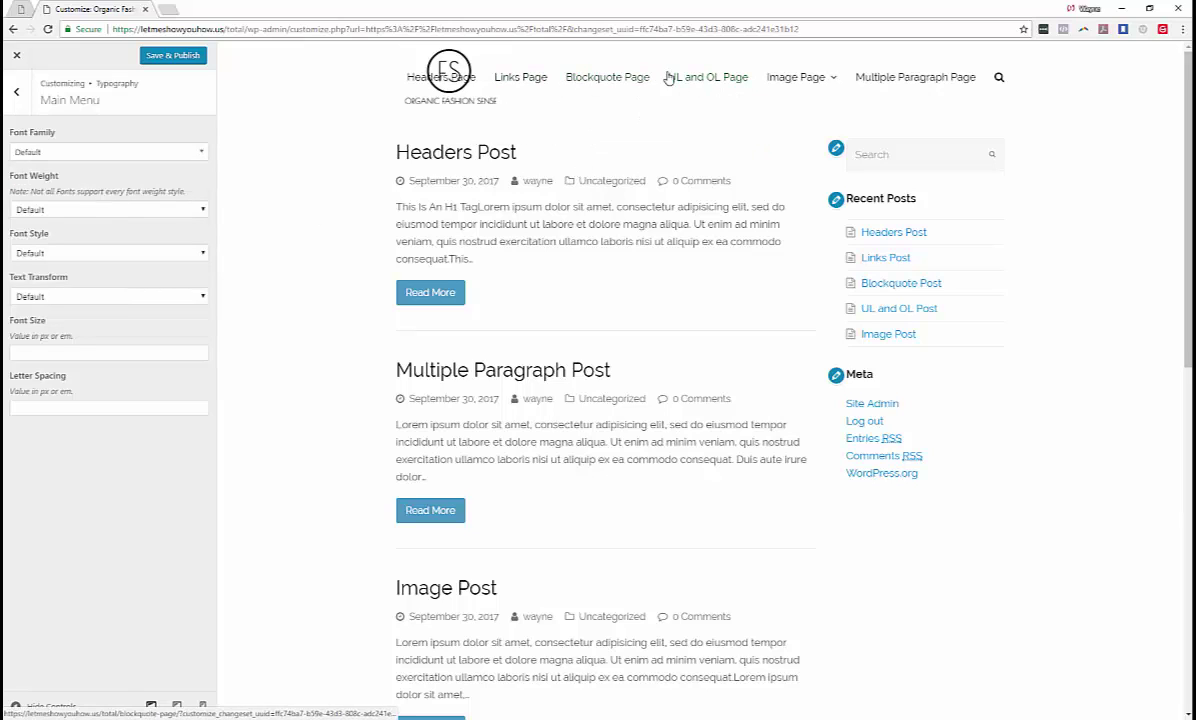
# Set the main menu font size to 13px and check the Image Page submenu down to its grandchild level in the preview
pyautogui.click(83, 353)
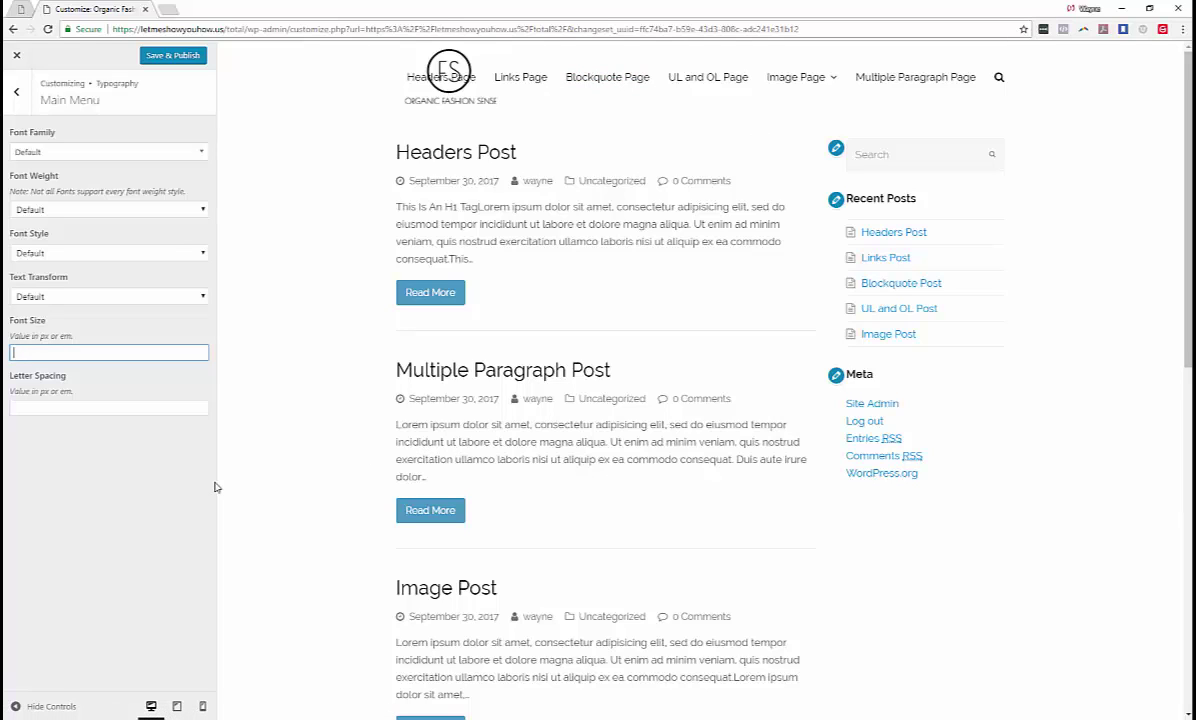
pyautogui.write('12px')
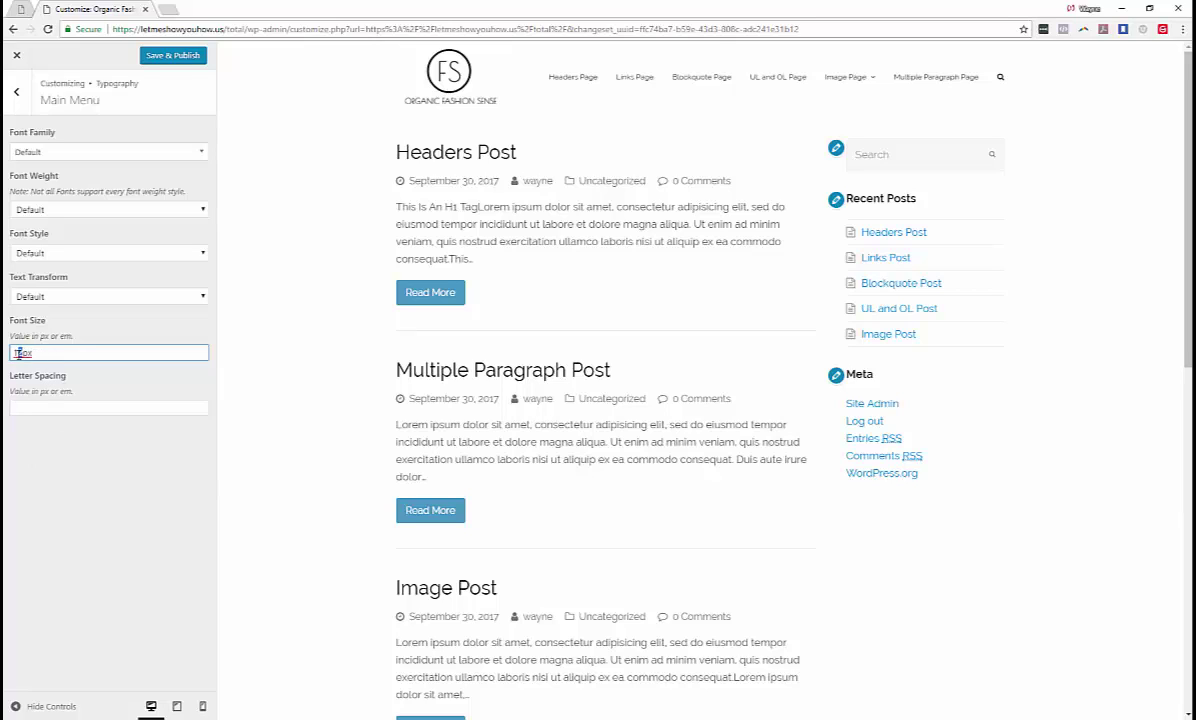
pyautogui.write('14')
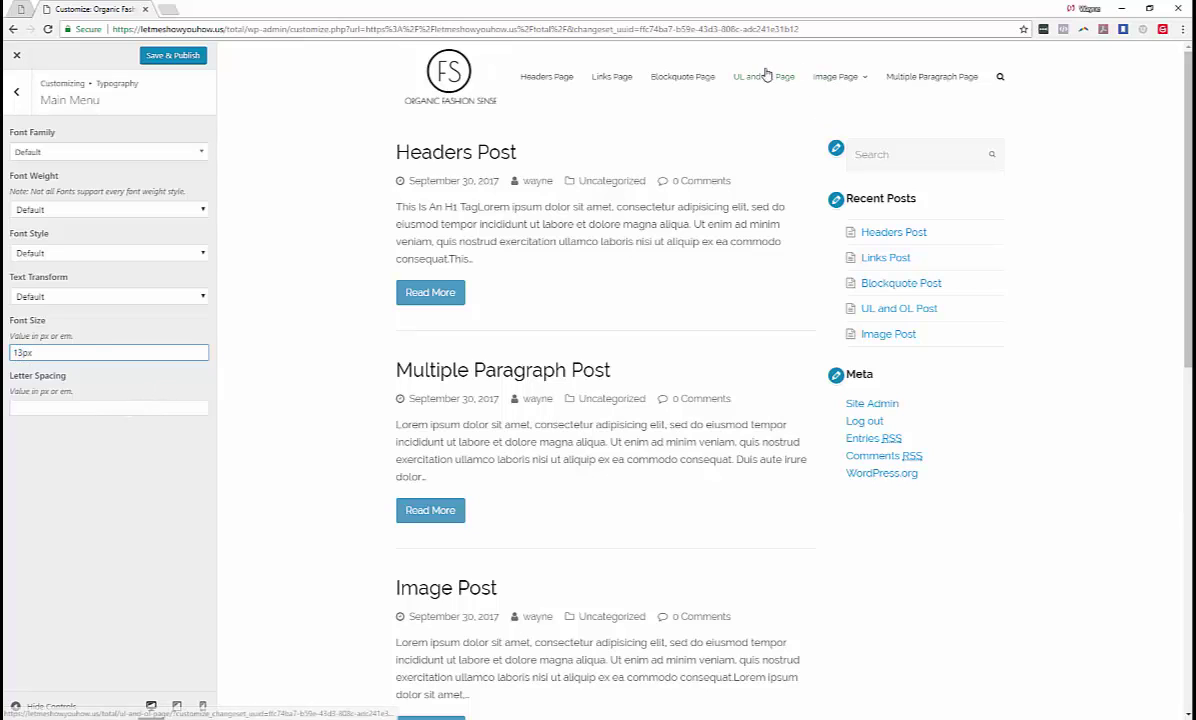
pyautogui.moveTo(840, 78)
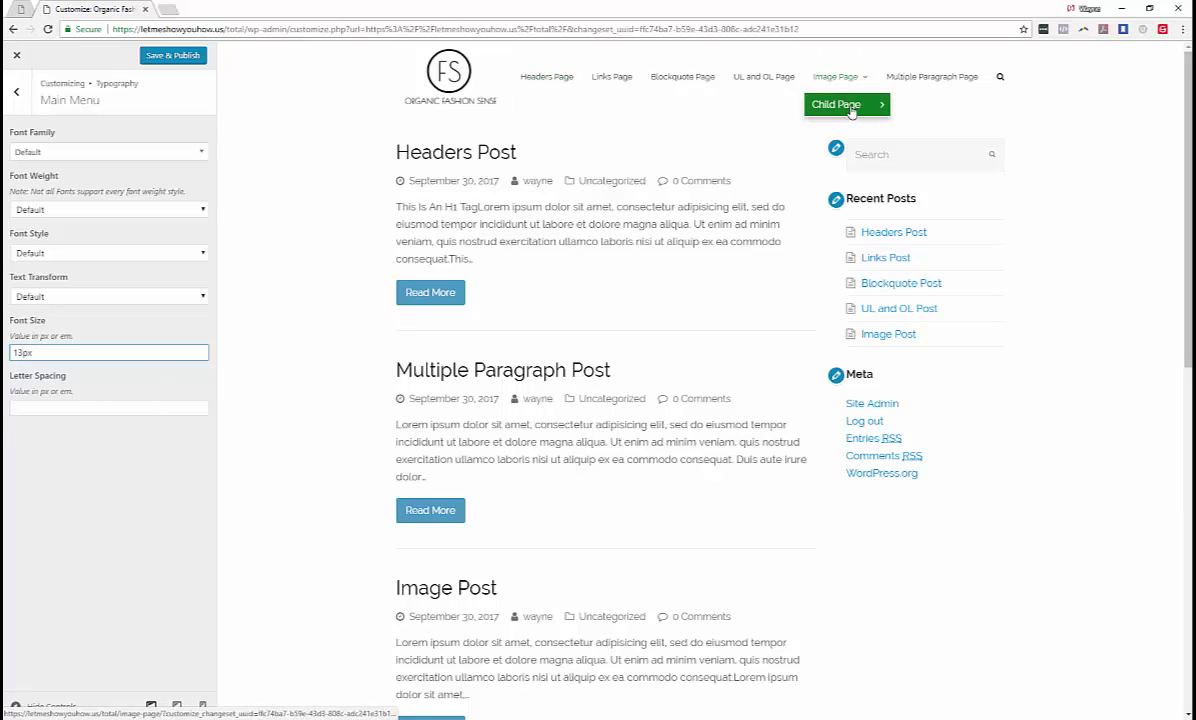
pyautogui.moveTo(851, 108)
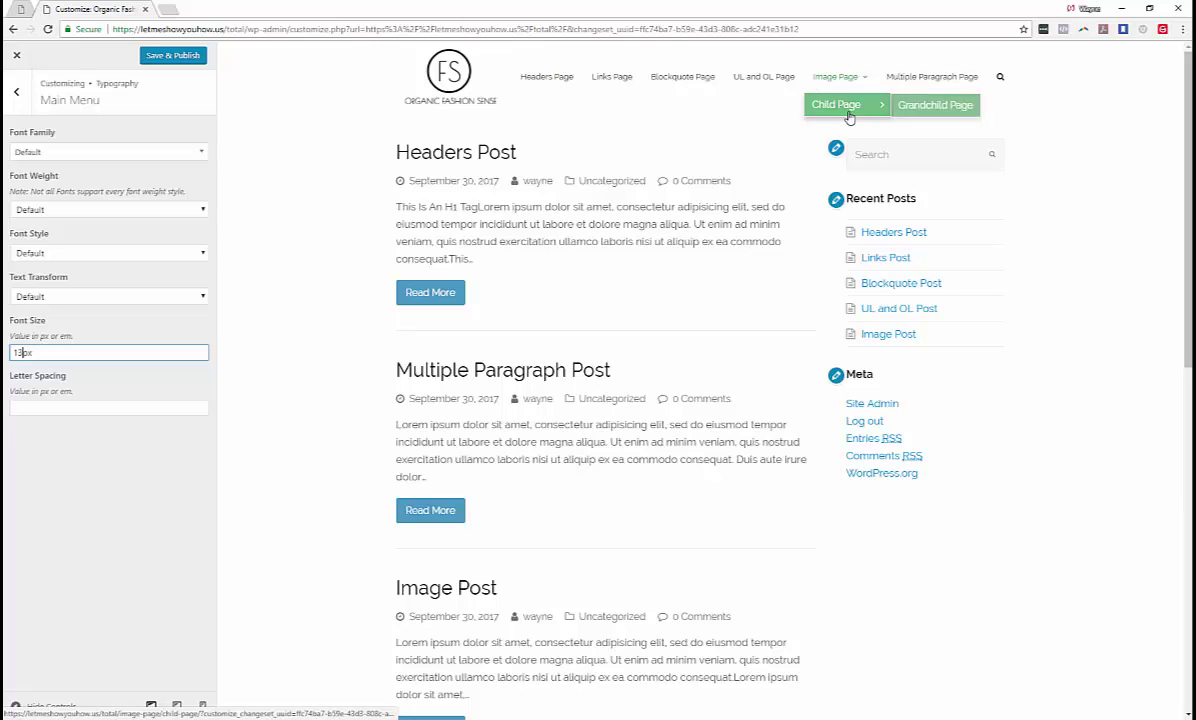
# Set the font size of the main menu dropdowns to 13px and check the Image Page submenu levels in the preview
pyautogui.click(156, 428)
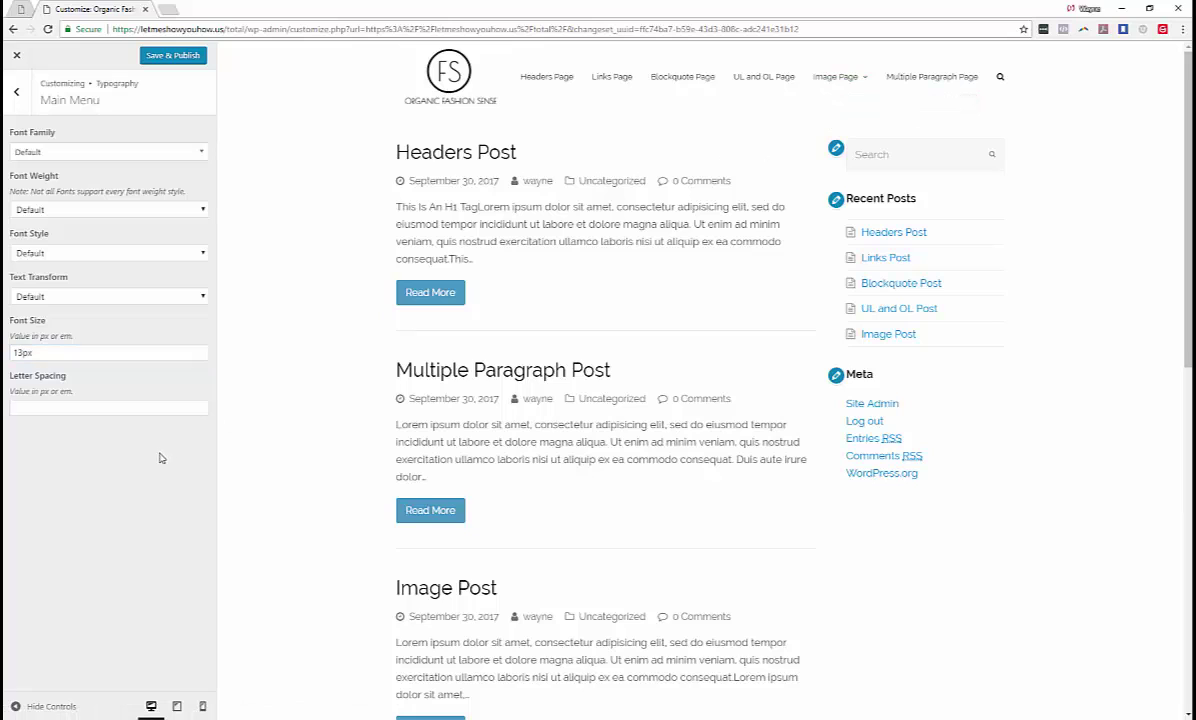
pyautogui.click(18, 93)
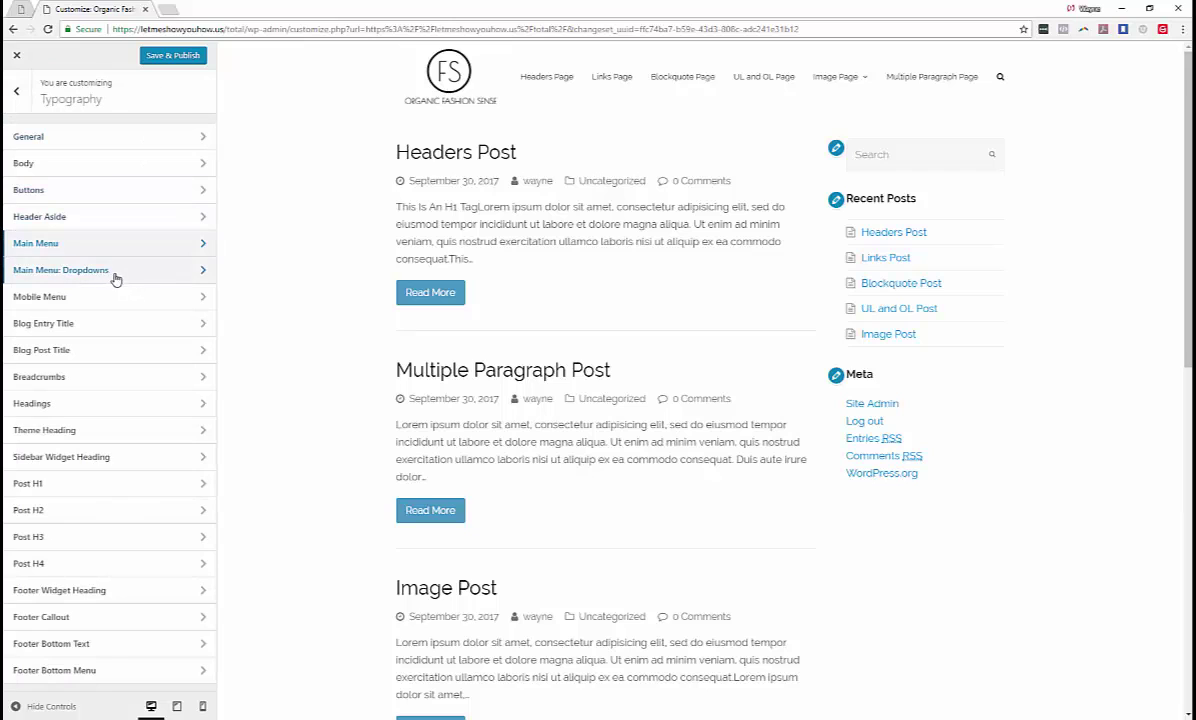
pyautogui.click(199, 247)
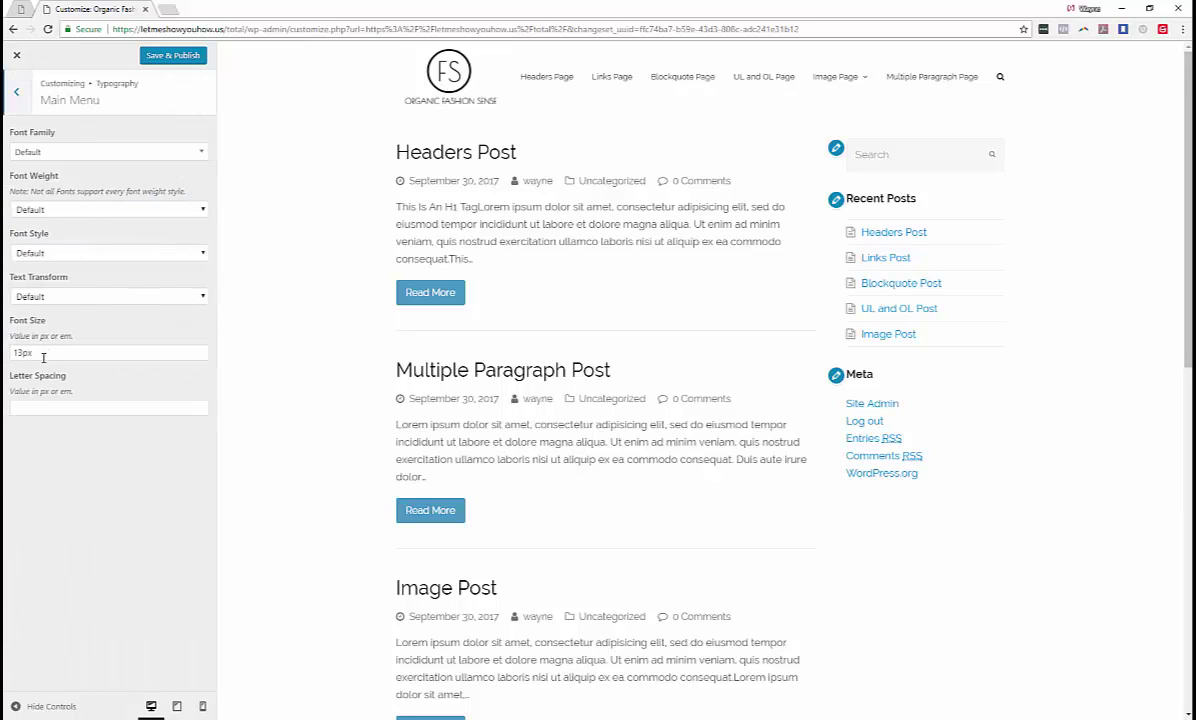
pyautogui.click(16, 92)
pyautogui.click(166, 277)
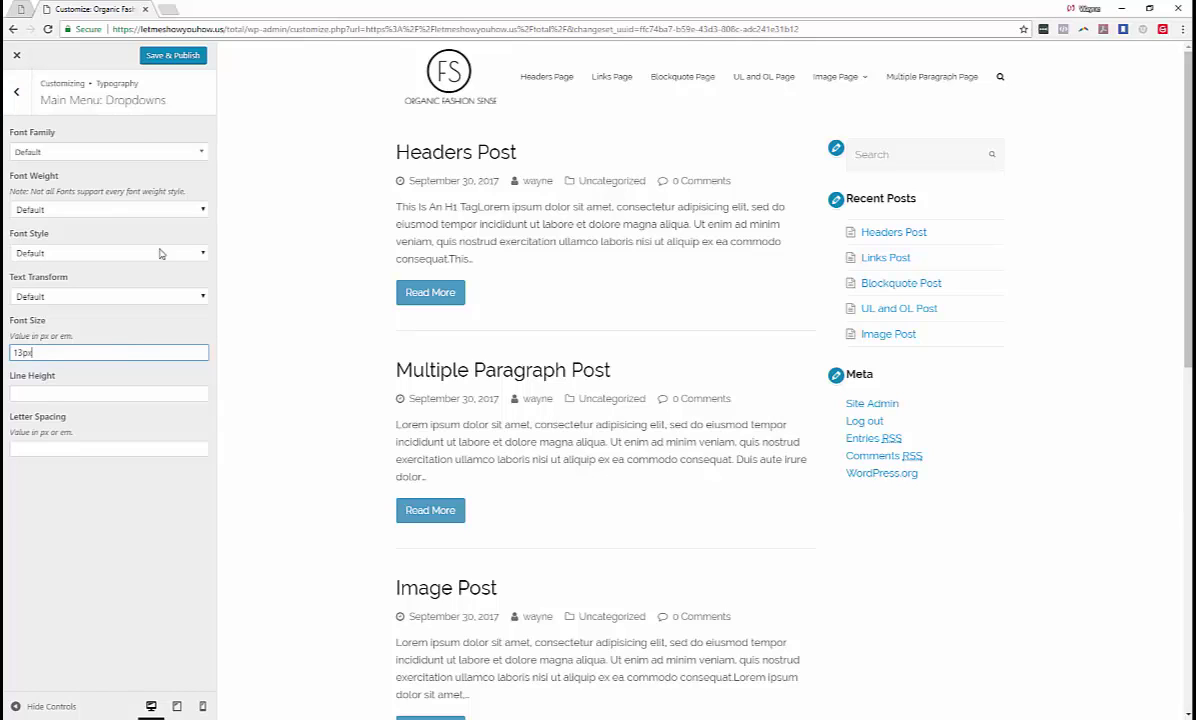
pyautogui.moveTo(850, 78)
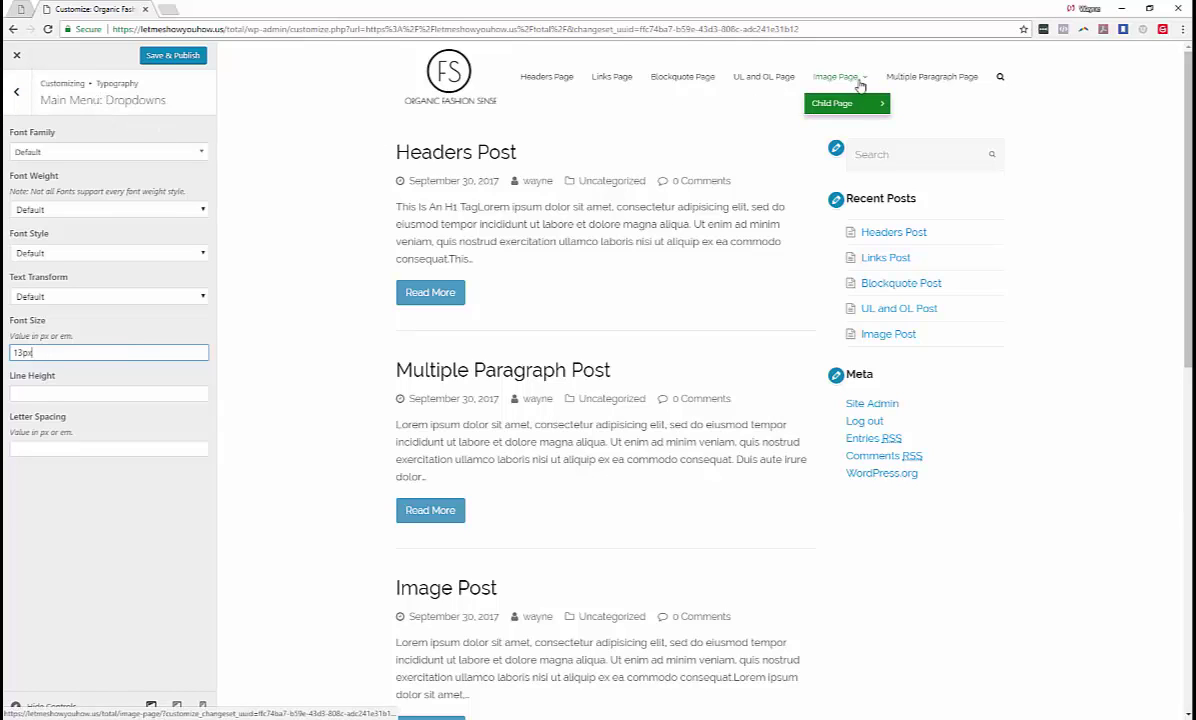
pyautogui.moveTo(855, 108)
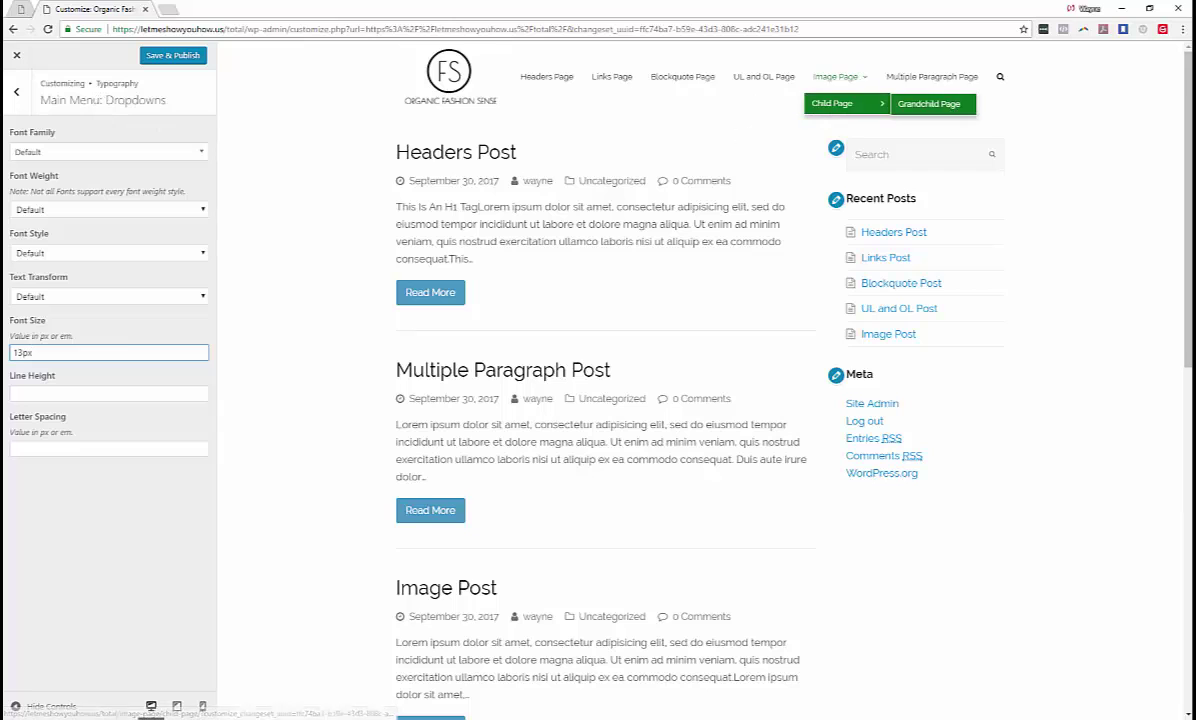
pyautogui.click(16, 91)
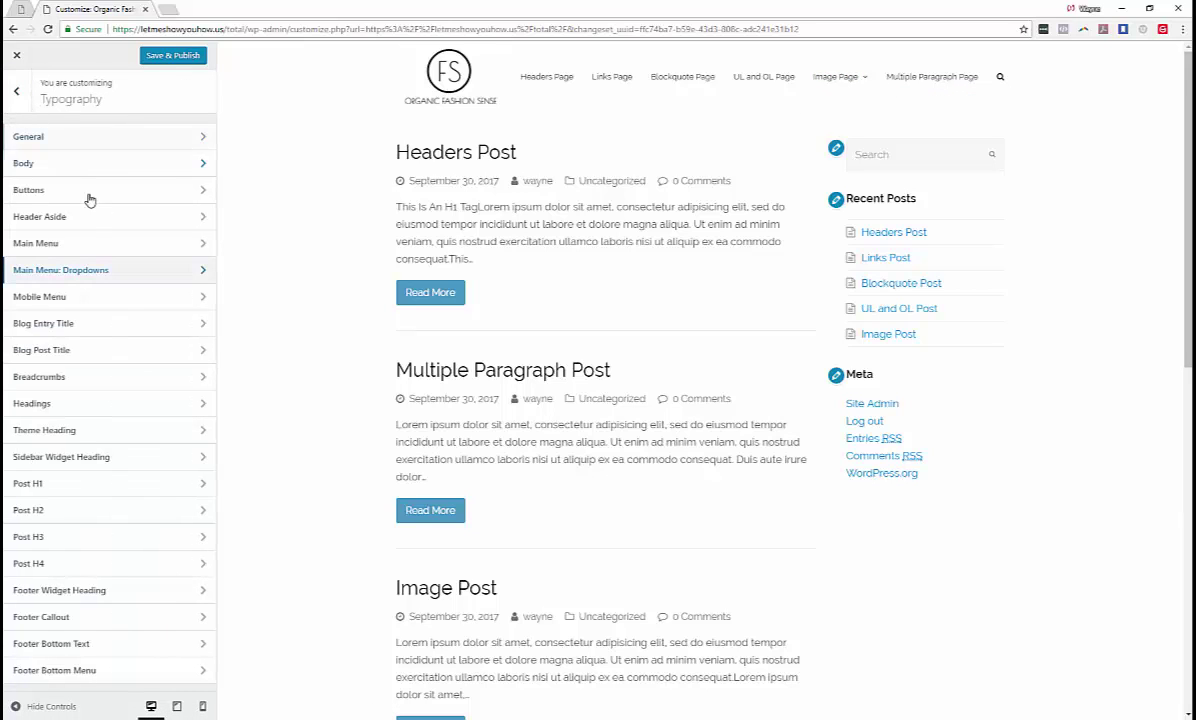
# Open the Mobile Menu typography settings and show the expanded site menu in the mobile preview
pyautogui.click(110, 292)
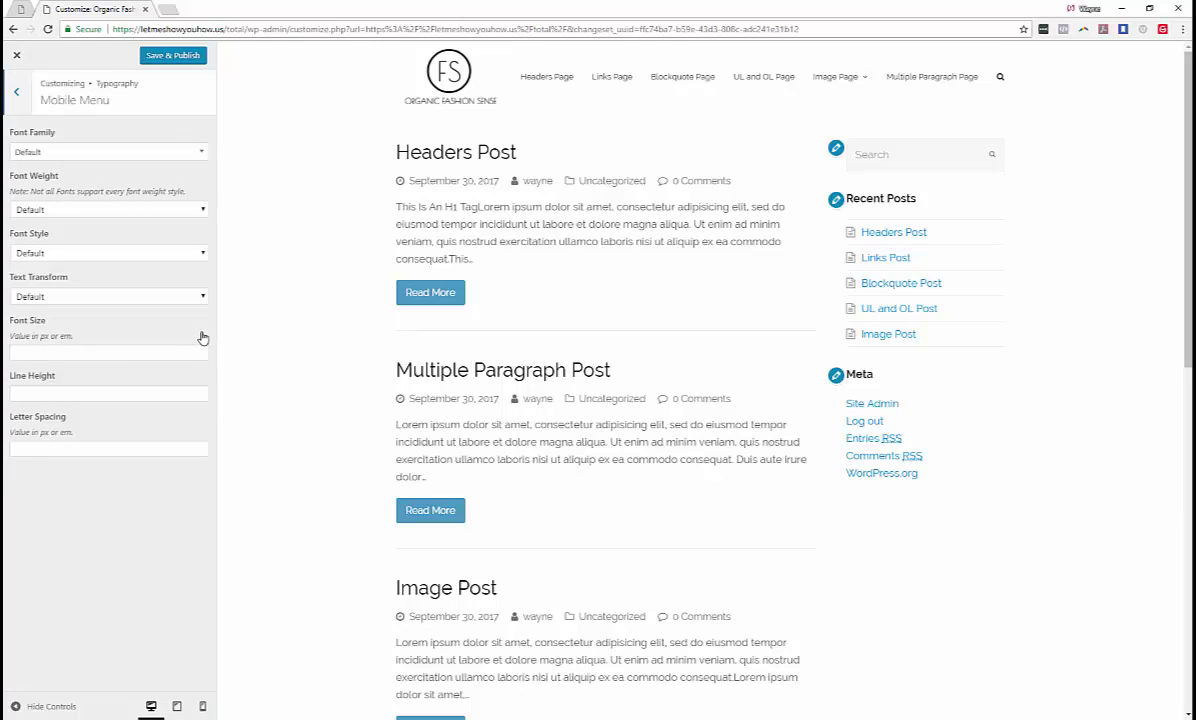
pyautogui.click(202, 706)
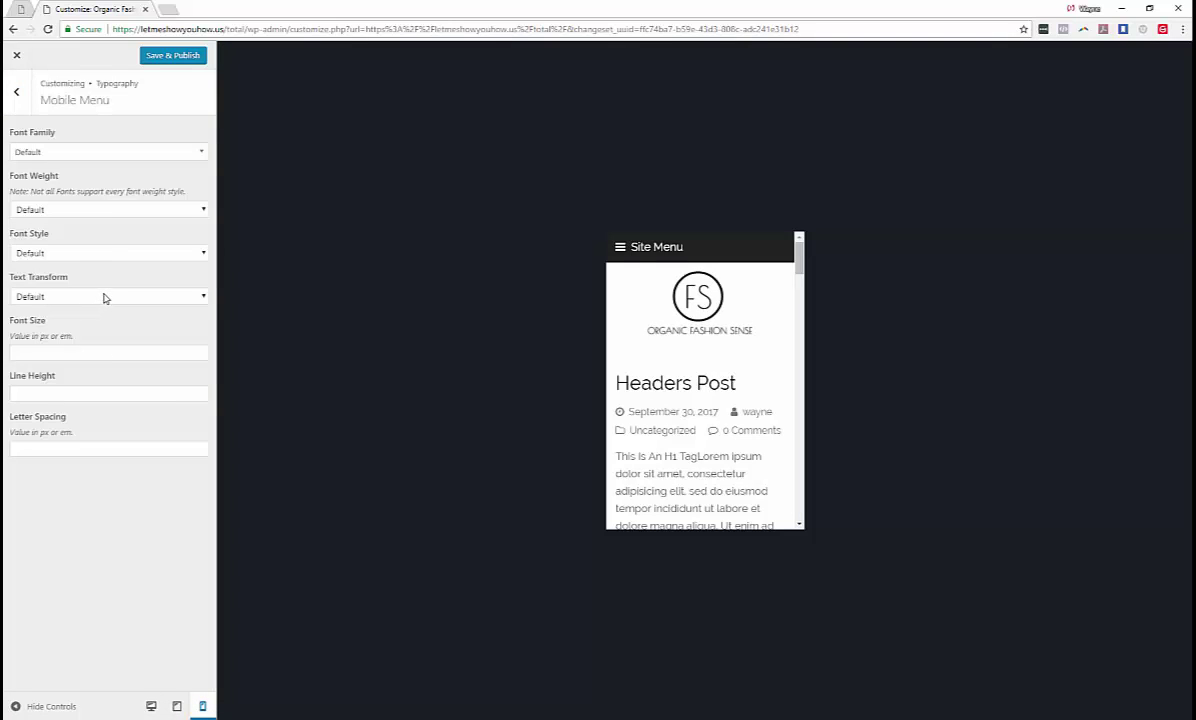
pyautogui.click(620, 247)
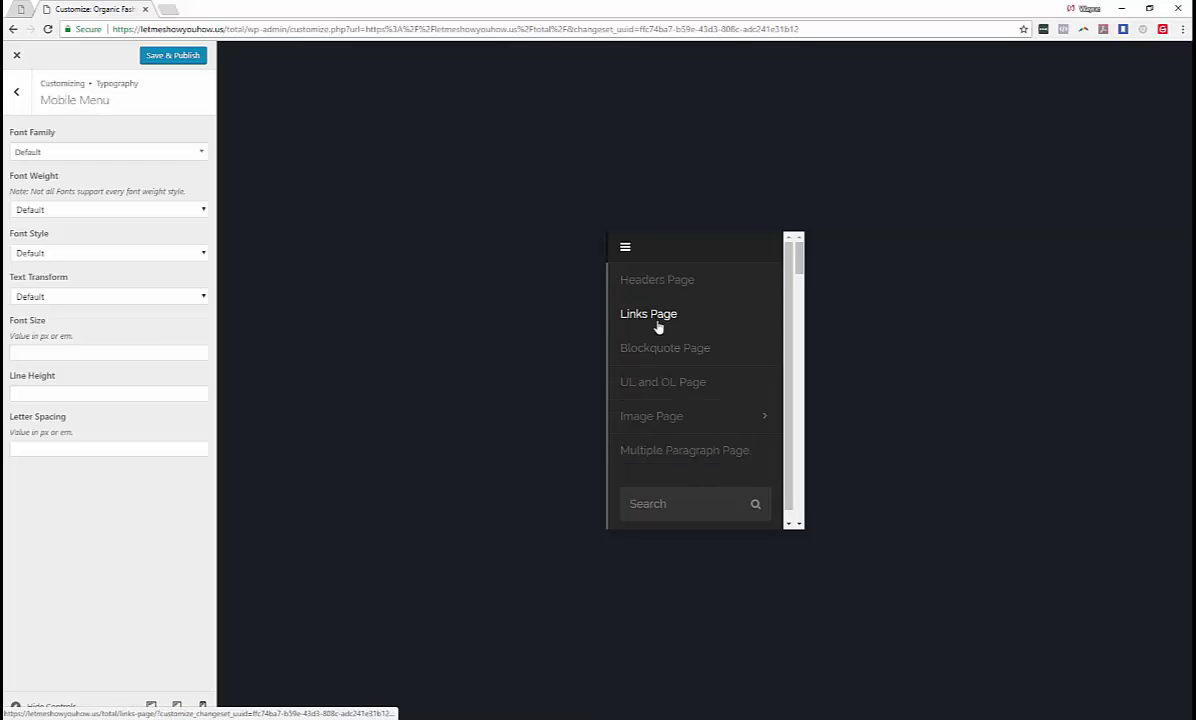
# Try a 13px font size on the mobile menu, settle on 14px, and return to the list of typography sections
pyautogui.click(61, 353)
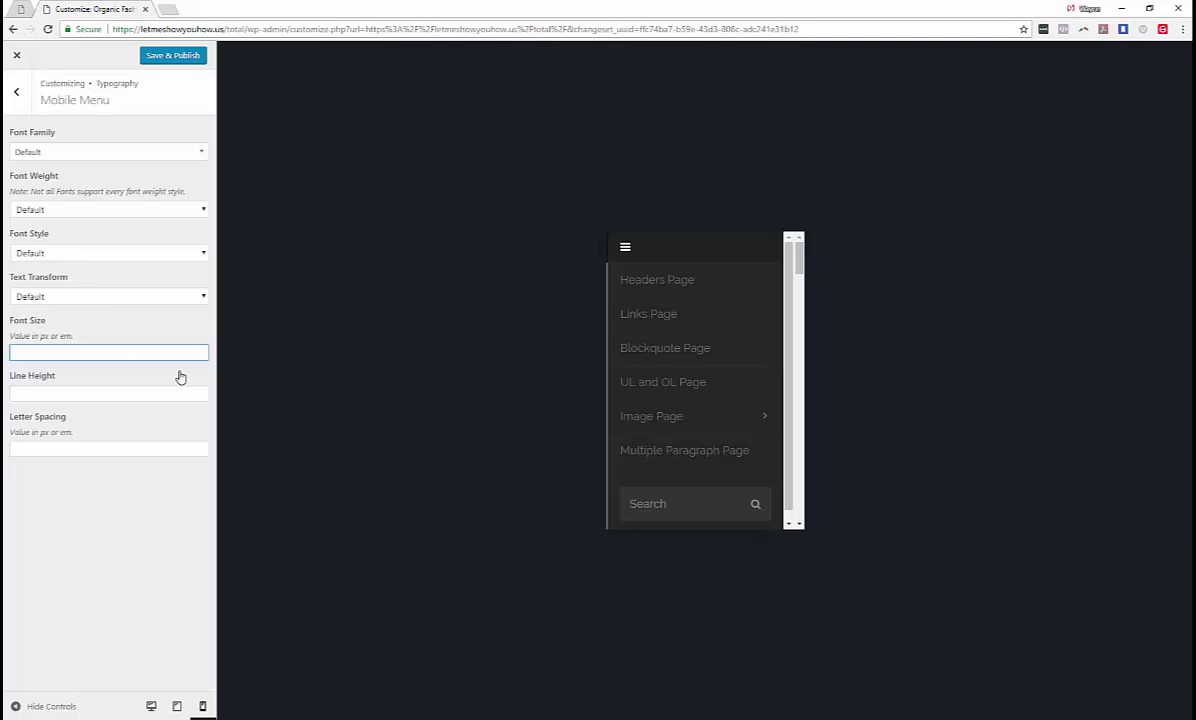
pyautogui.write('13px')
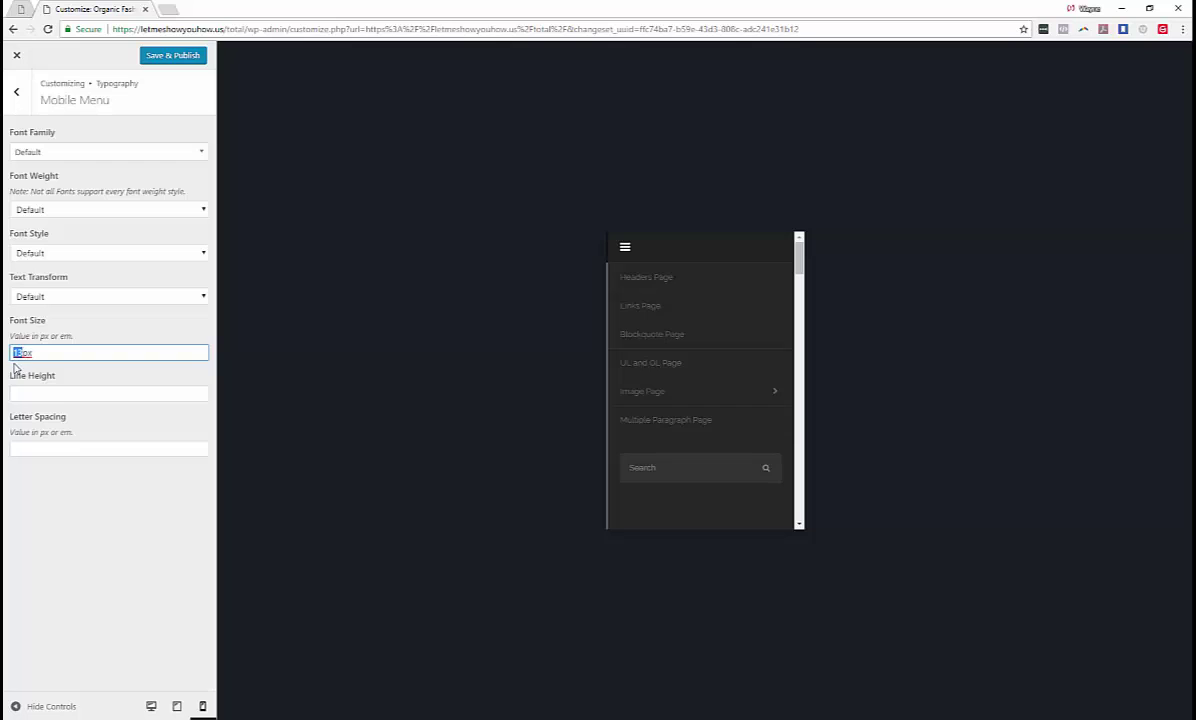
pyautogui.write('14')
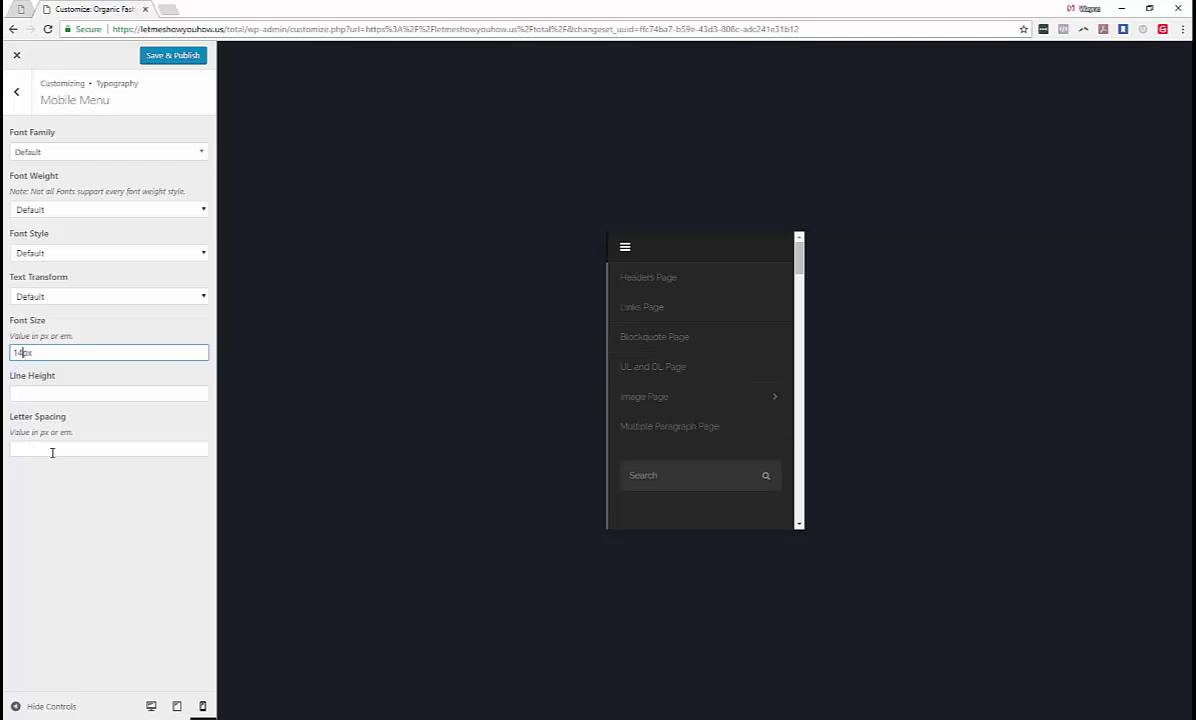
pyautogui.click(82, 389)
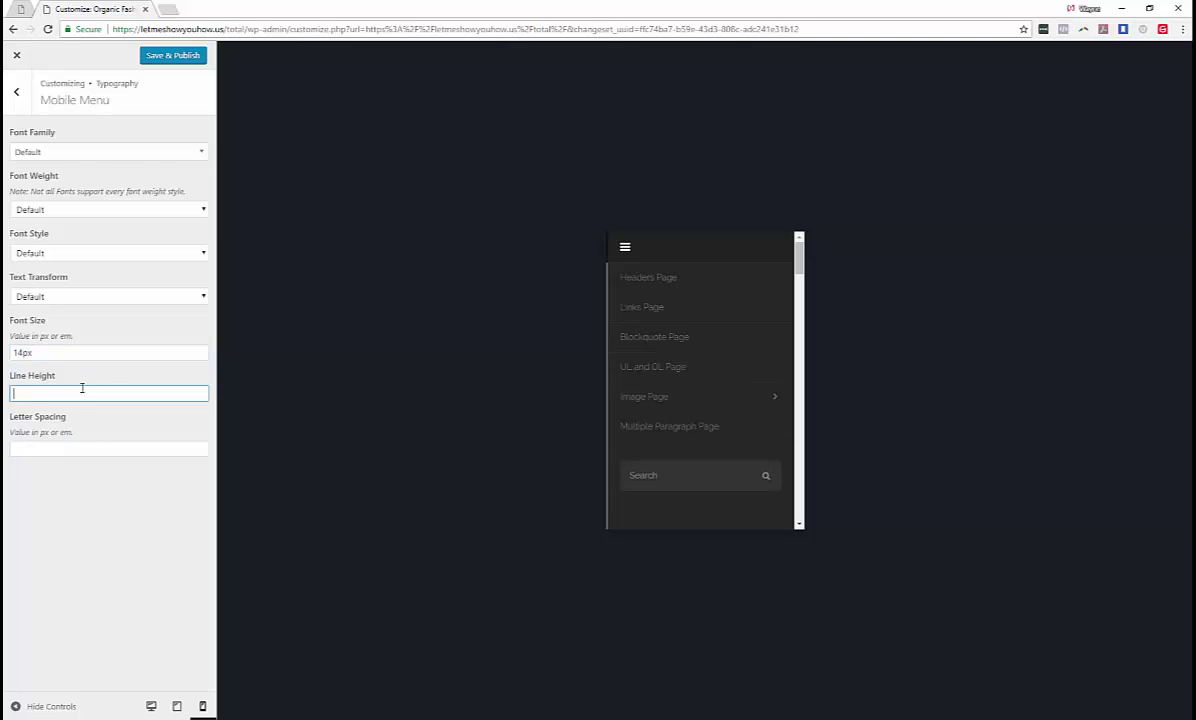
pyautogui.click(17, 93)
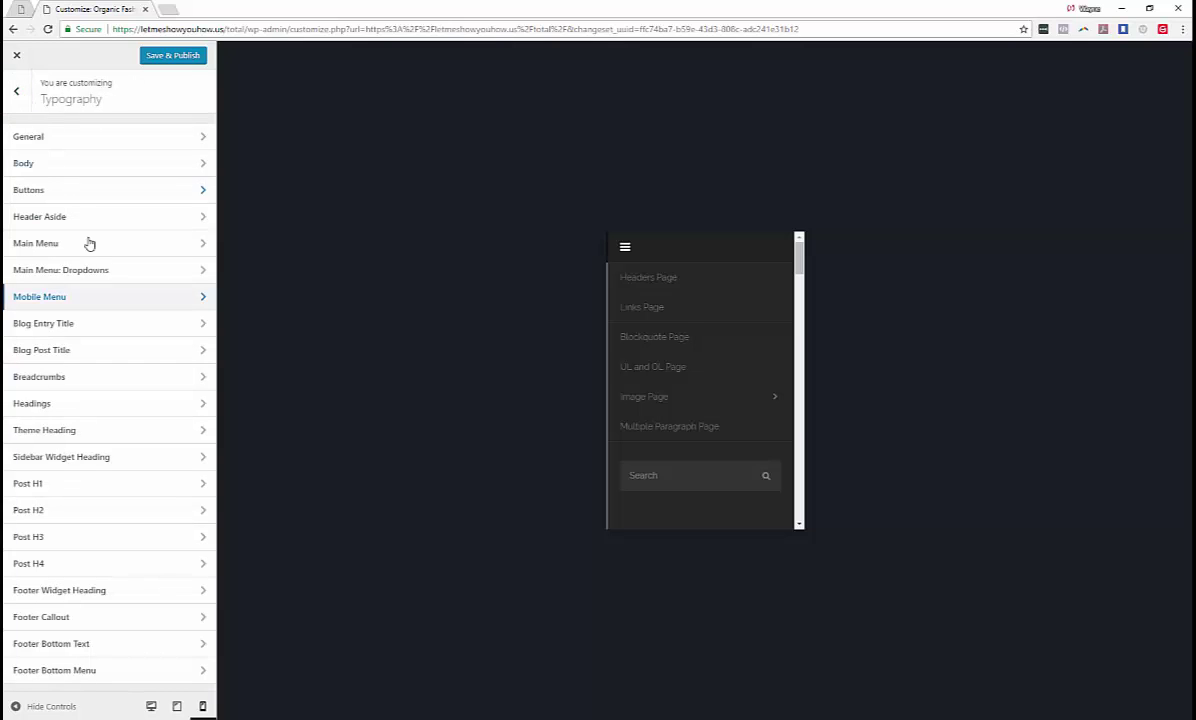